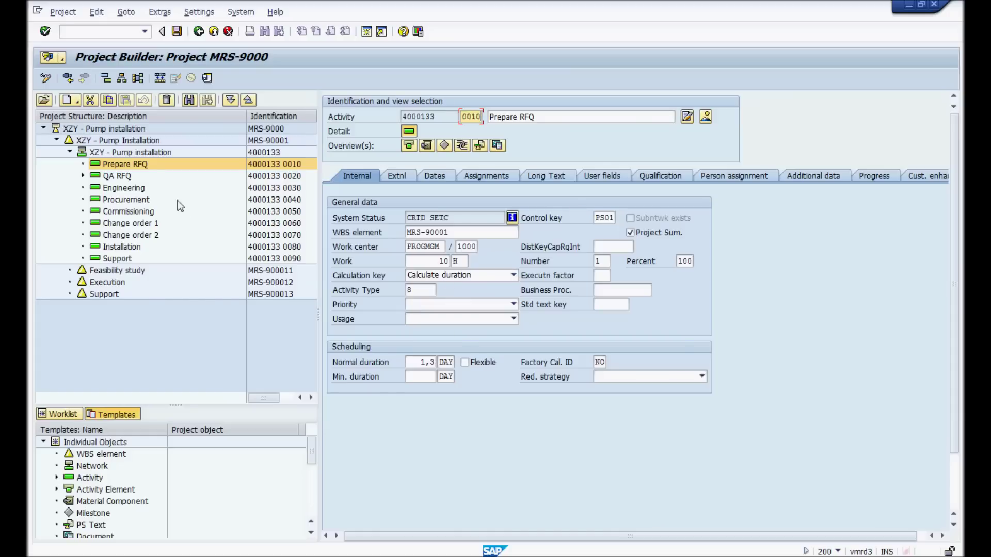
Browse the pump installation network's activities and open Prepare RFQ, noting work center PROGMGM and 10 hours' work
{"action": "left_click", "coordinate": [138, 150]}
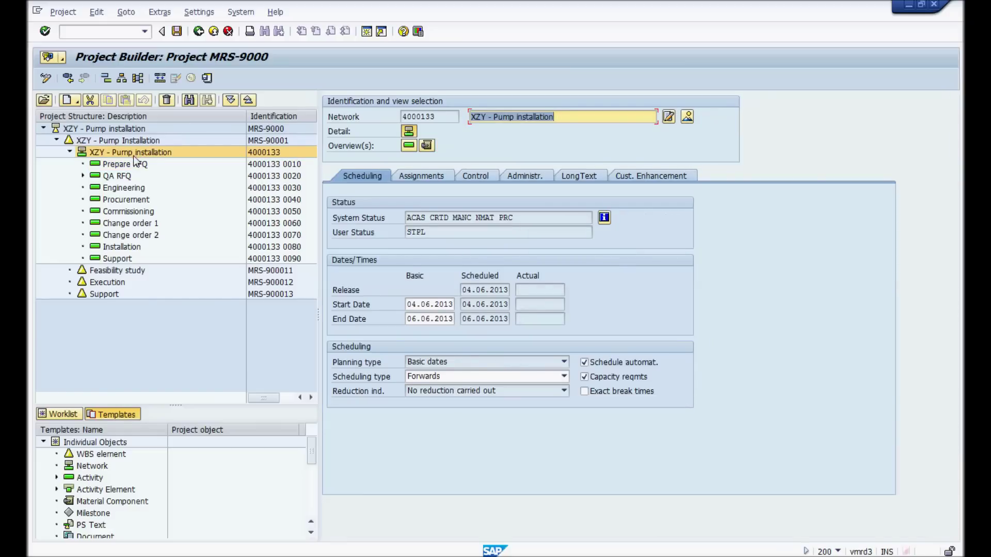
{"action": "left_click", "coordinate": [127, 165]}
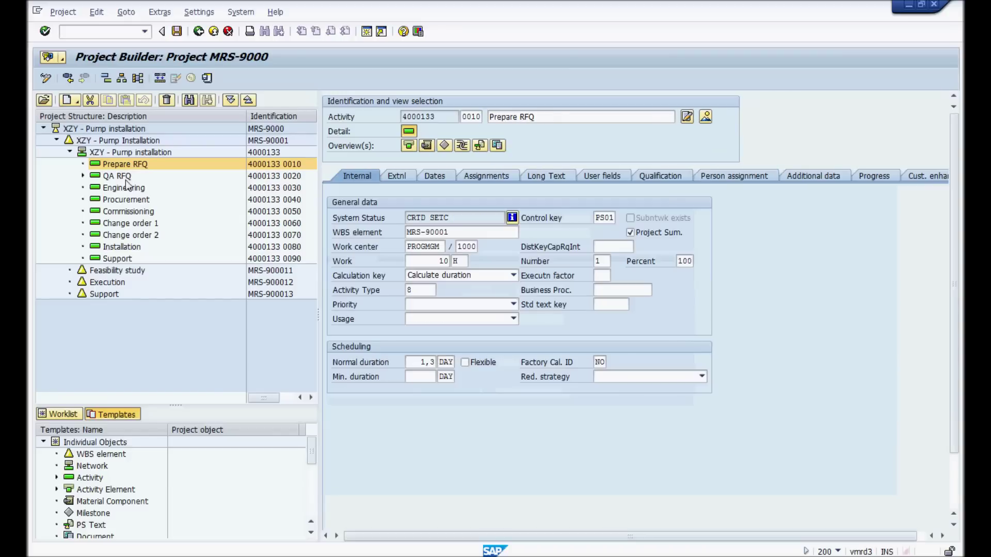
{"action": "left_click", "coordinate": [125, 175]}
{"action": "left_click", "coordinate": [126, 188]}
{"action": "left_click", "coordinate": [128, 211]}
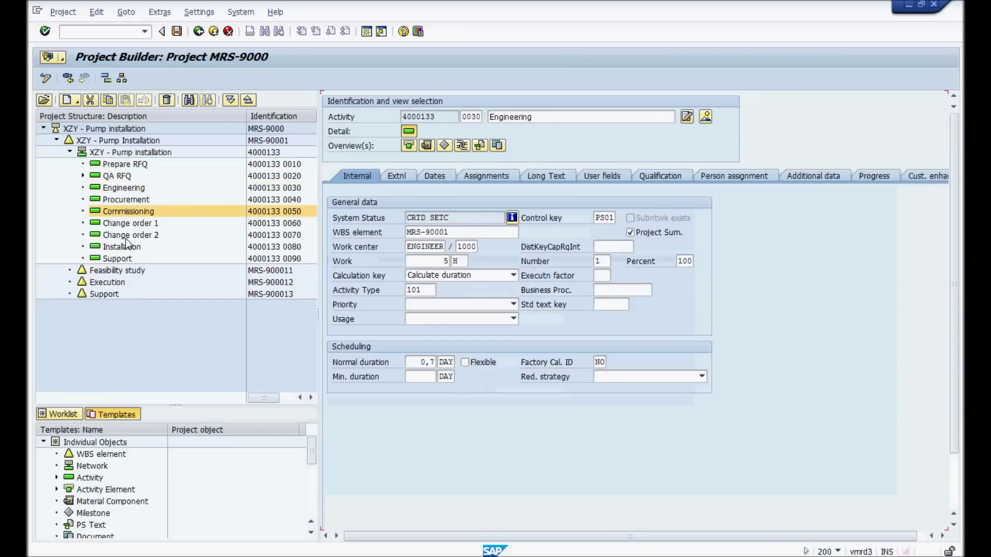
{"action": "left_click", "coordinate": [132, 165]}
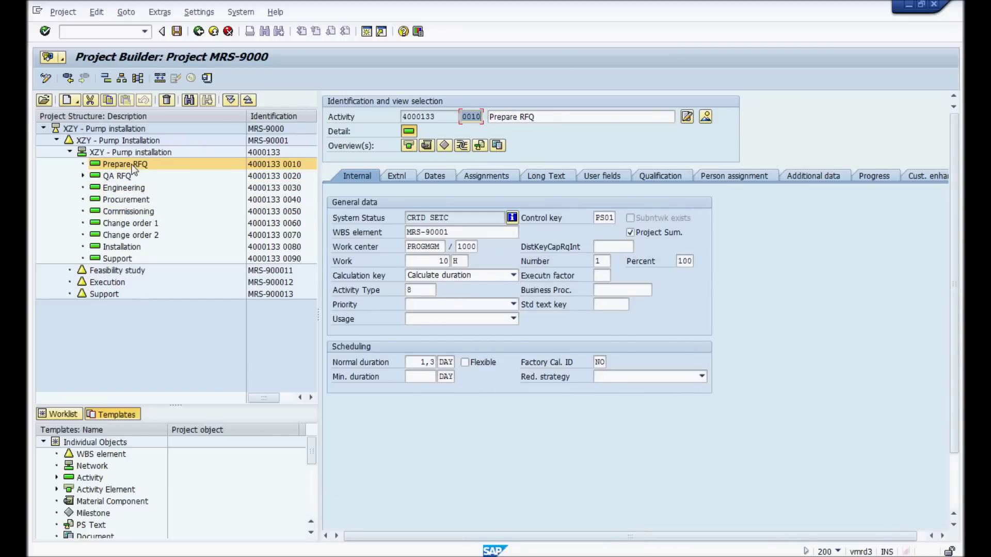
{"action": "left_click", "coordinate": [132, 165]}
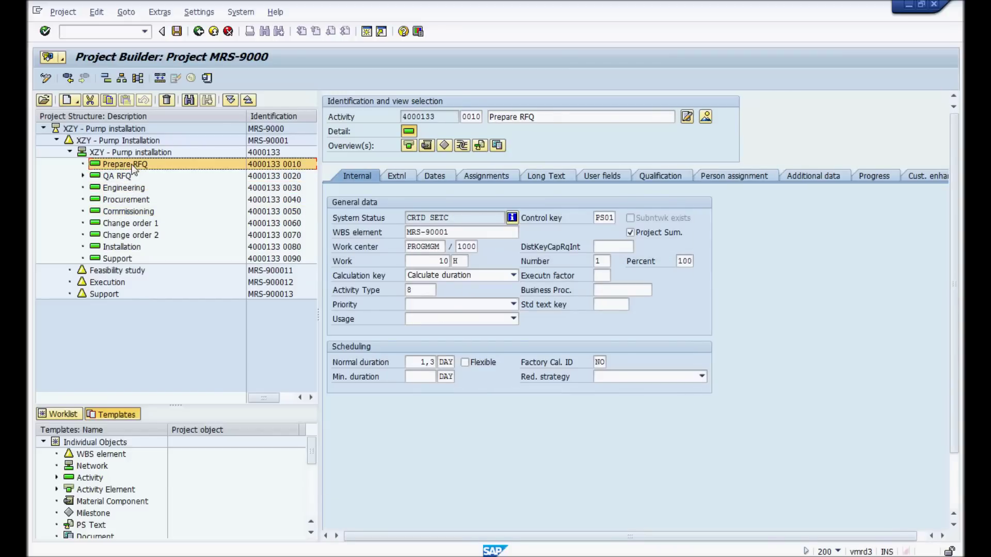
{"action": "left_click", "coordinate": [441, 246]}
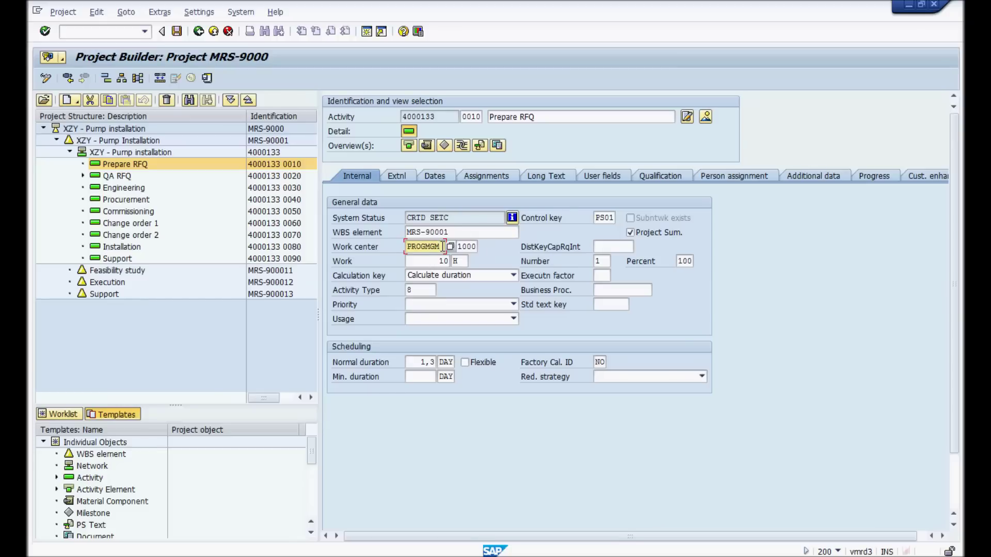
{"action": "left_click", "coordinate": [439, 261]}
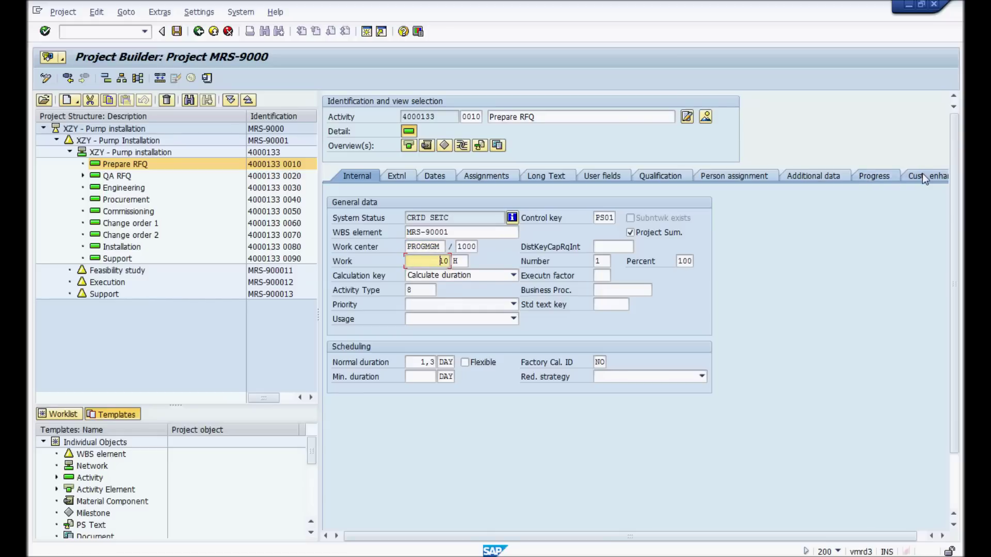
Review requirements profile 3's English, Project Management and CAD qualifications, then close Project Builder
{"action": "key", "text": "Return"}
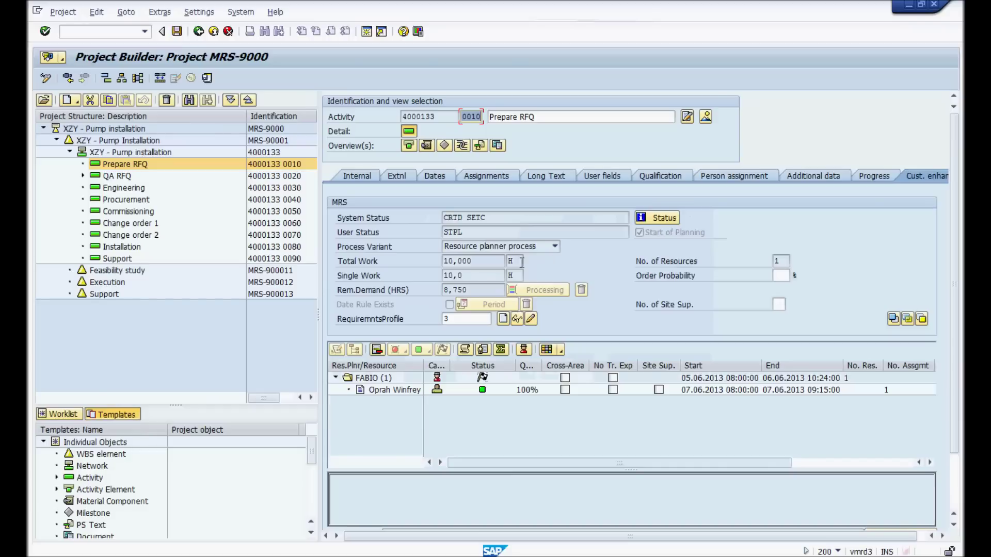
{"action": "left_click", "coordinate": [469, 318]}
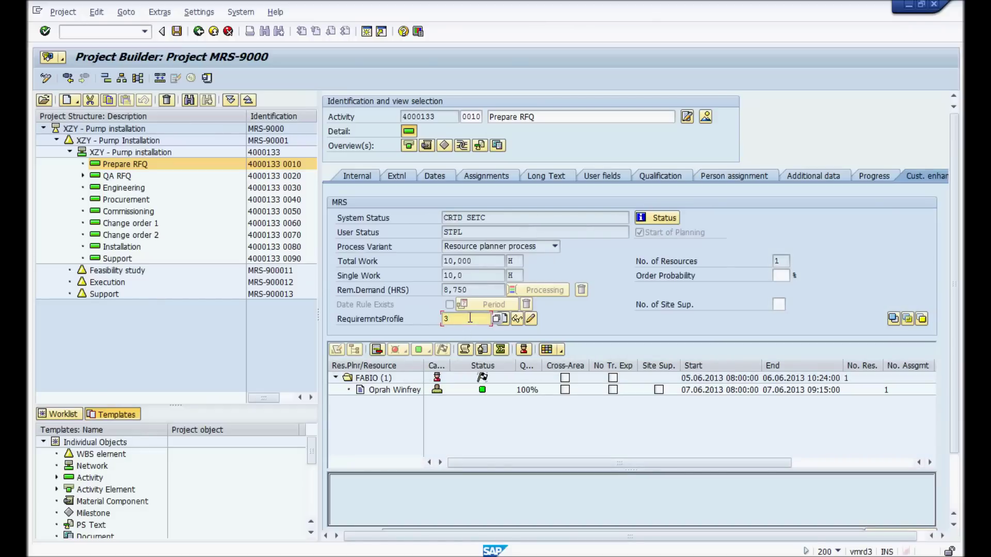
{"action": "left_click", "coordinate": [517, 318]}
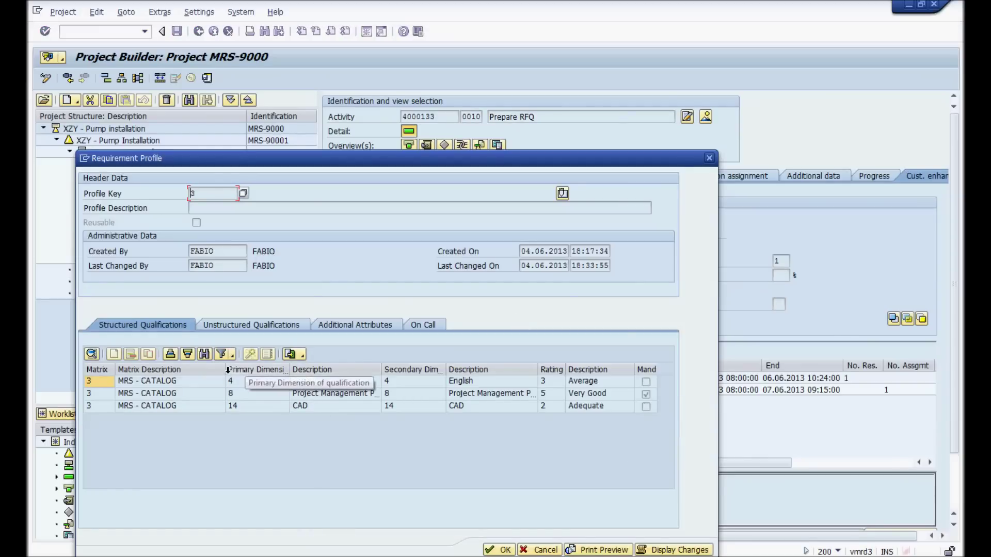
{"action": "left_click_drag", "start_coordinate": [228, 370], "coordinate": [202, 370]}
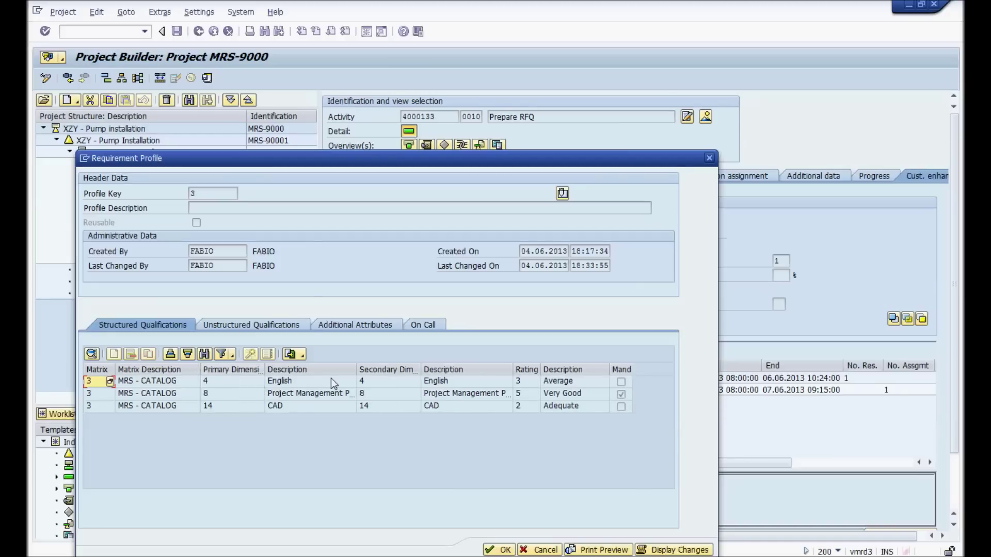
{"action": "left_click", "coordinate": [346, 383]}
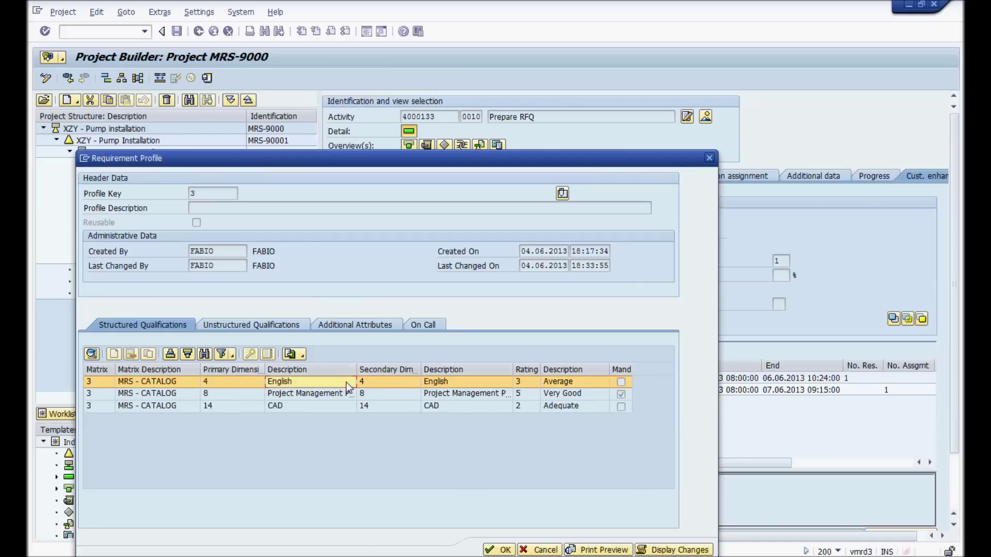
{"action": "left_click", "coordinate": [426, 396]}
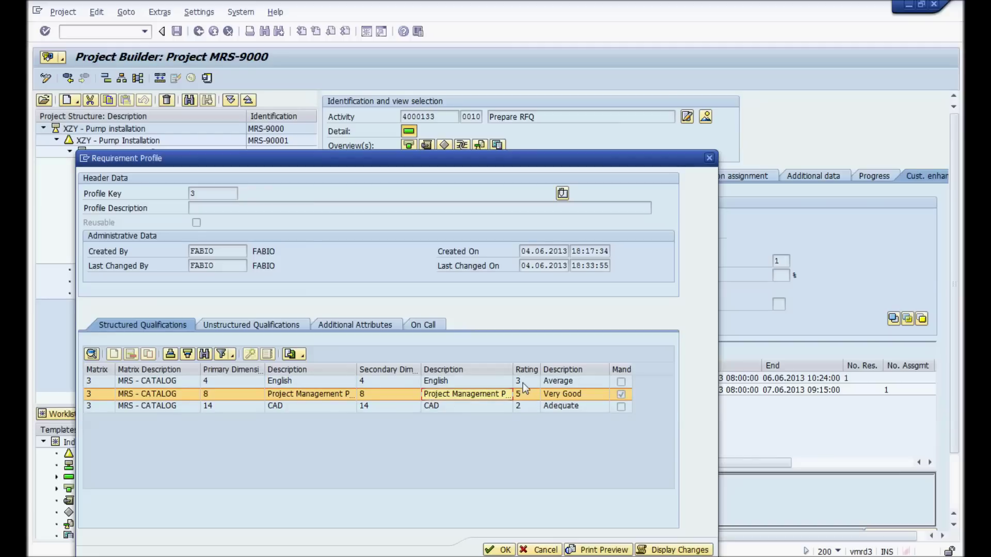
{"action": "left_click", "coordinate": [481, 407]}
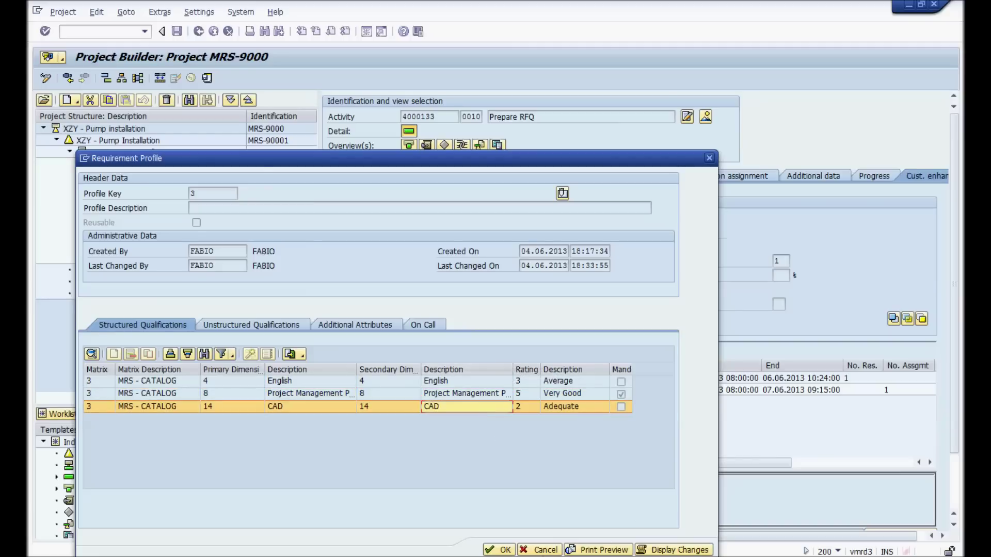
{"action": "left_click", "coordinate": [542, 550]}
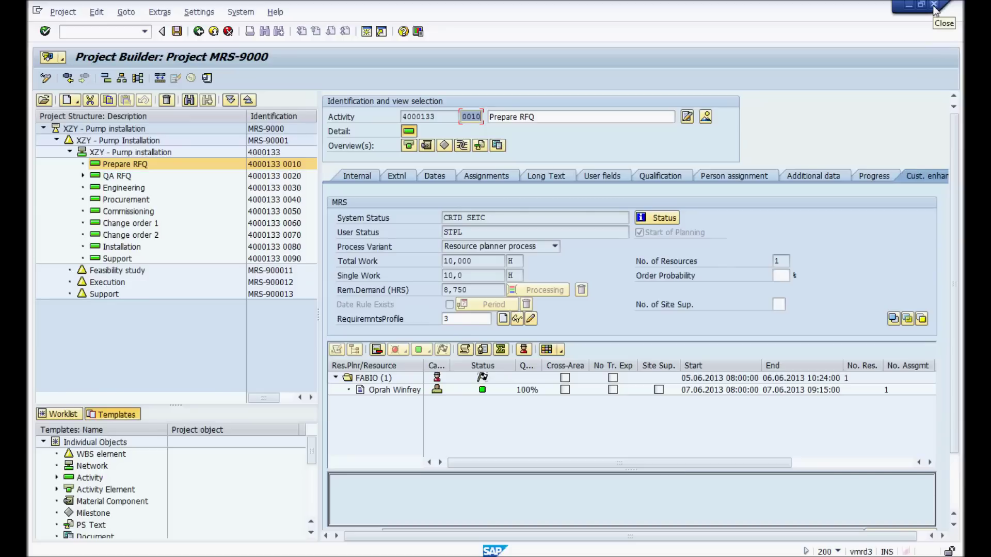
{"action": "left_click", "coordinate": [934, 7]}
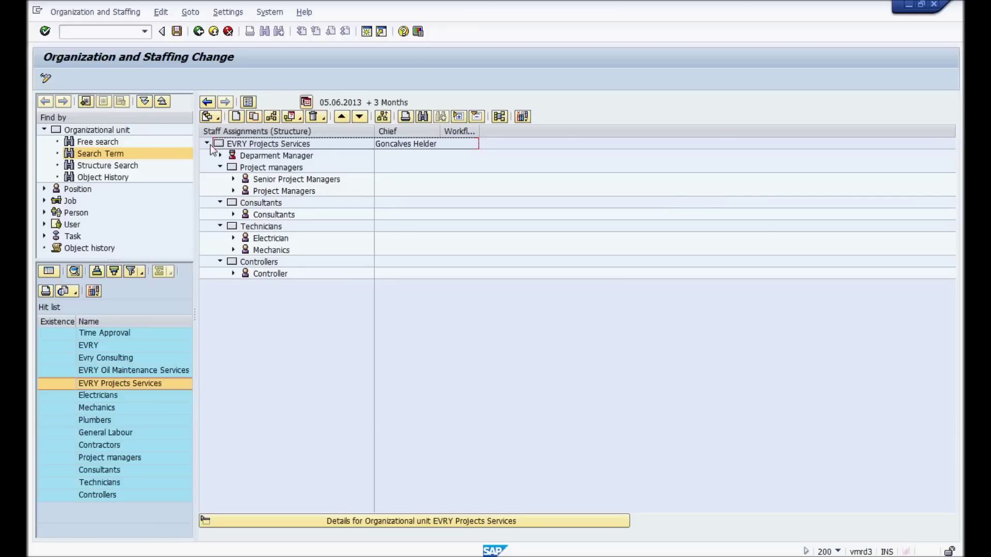
Select the EVRY Projects Services positions and show who holds the Department Manager position
{"action": "left_click", "coordinate": [236, 144]}
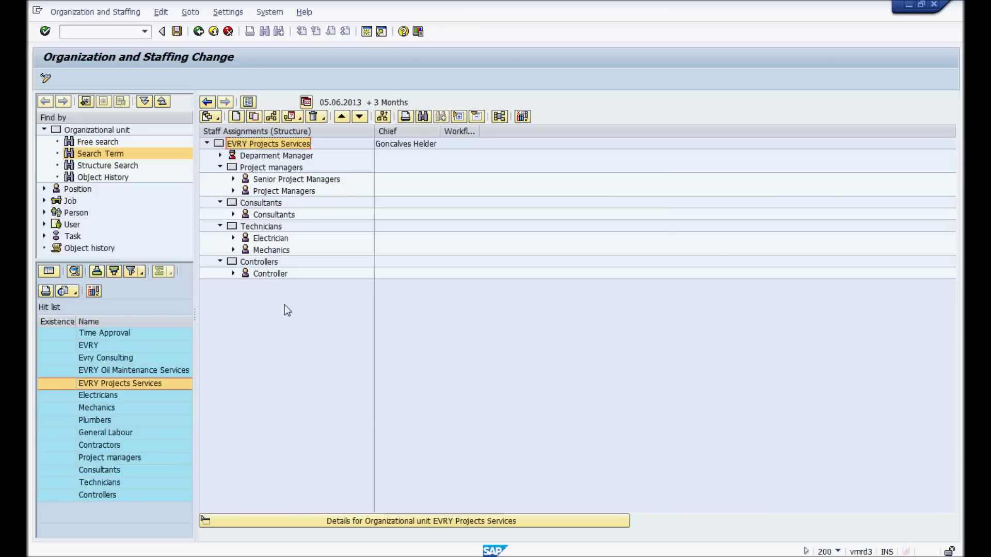
{"action": "left_click", "coordinate": [263, 156]}
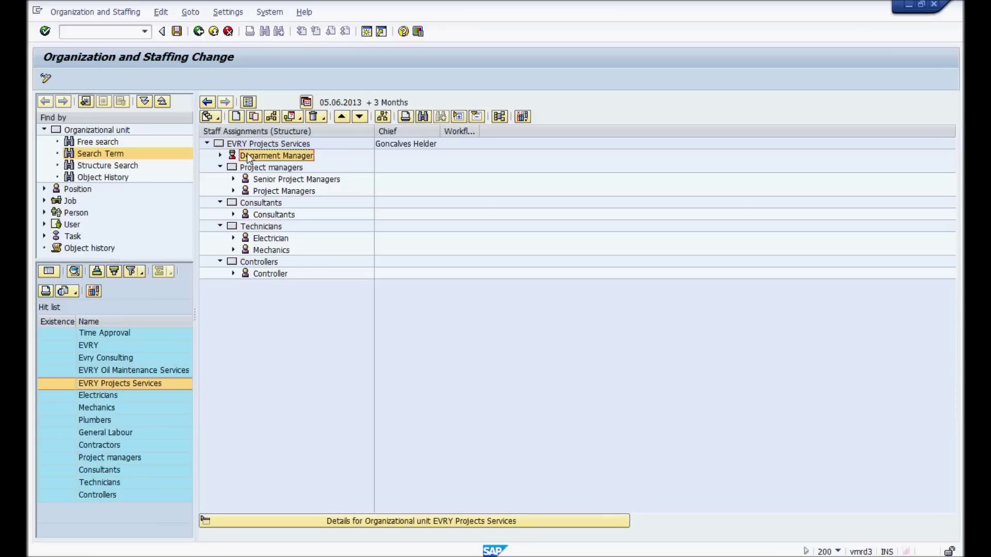
{"action": "left_click", "coordinate": [221, 155]}
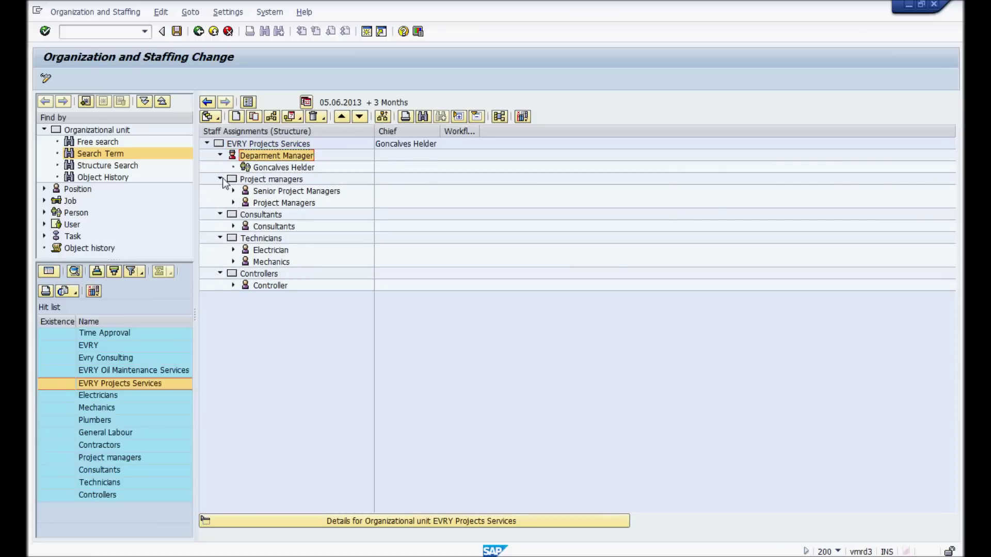
{"action": "left_click", "coordinate": [272, 192]}
{"action": "left_click", "coordinate": [271, 203]}
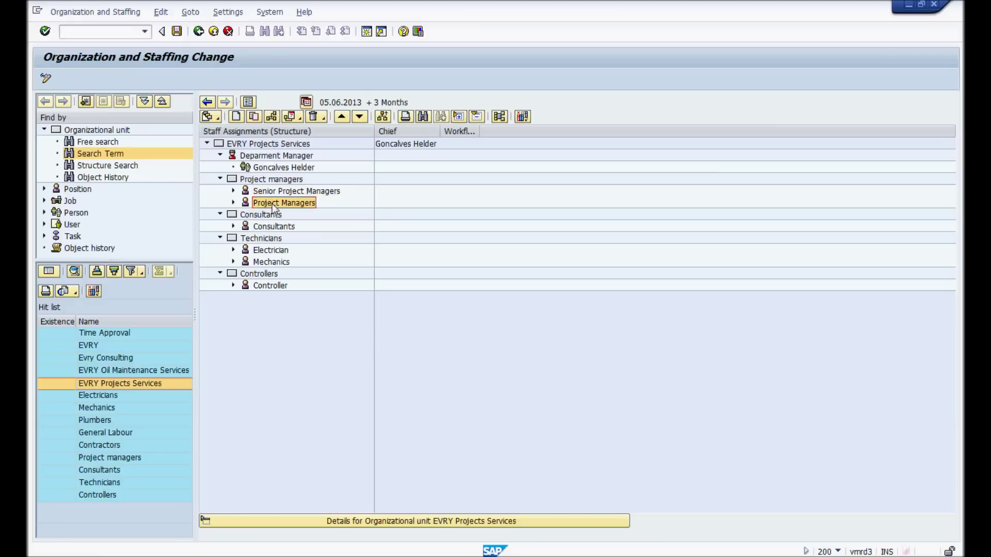
{"action": "left_click", "coordinate": [272, 227]}
{"action": "left_click", "coordinate": [271, 251]}
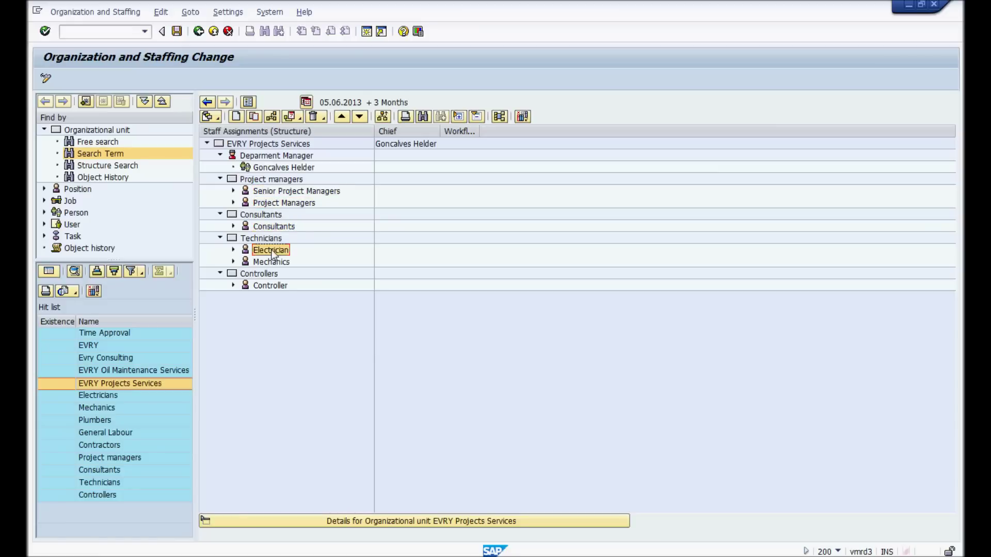
{"action": "left_click", "coordinate": [273, 285]}
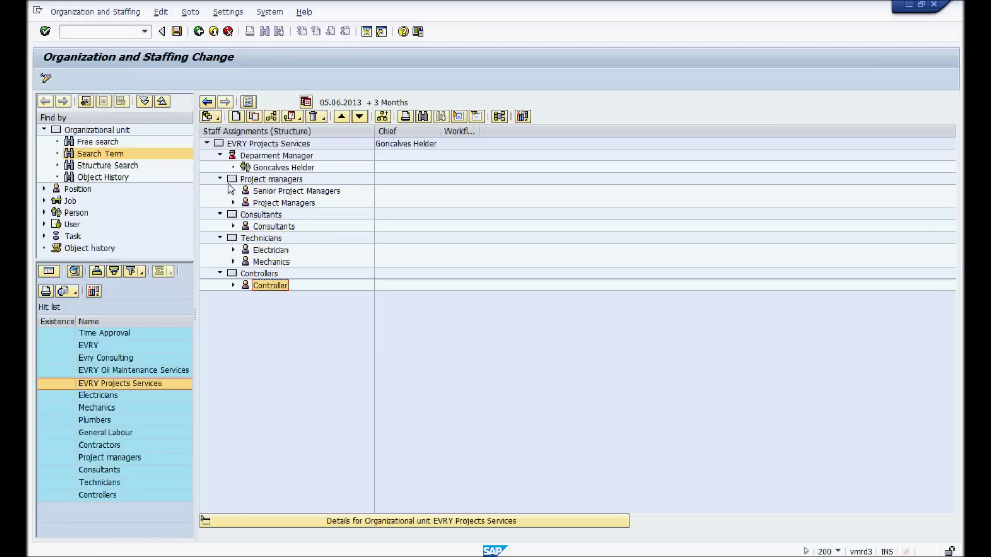
Expand the Senior Project Managers, Electrician and Mechanics positions to show their employees
{"action": "left_click", "coordinate": [233, 191]}
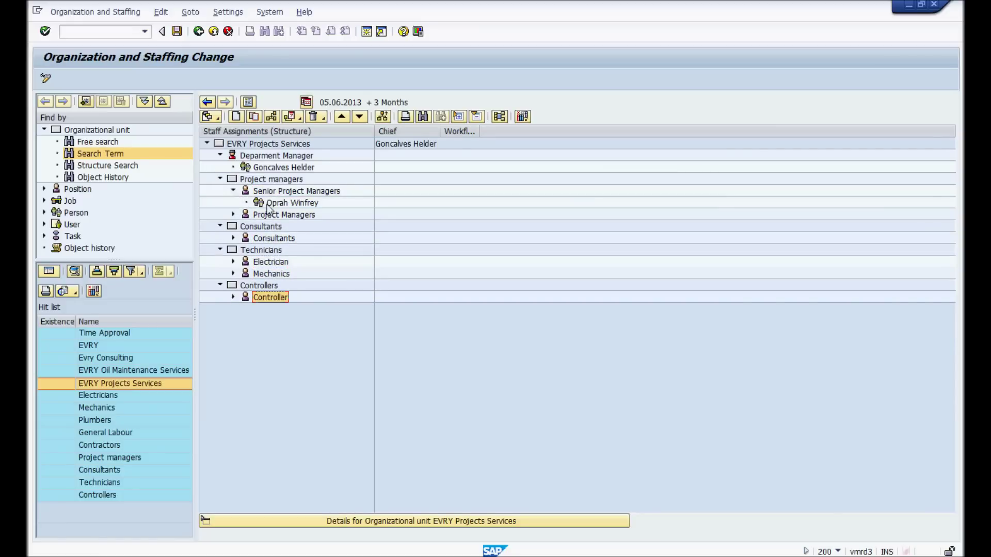
{"action": "left_click", "coordinate": [233, 261]}
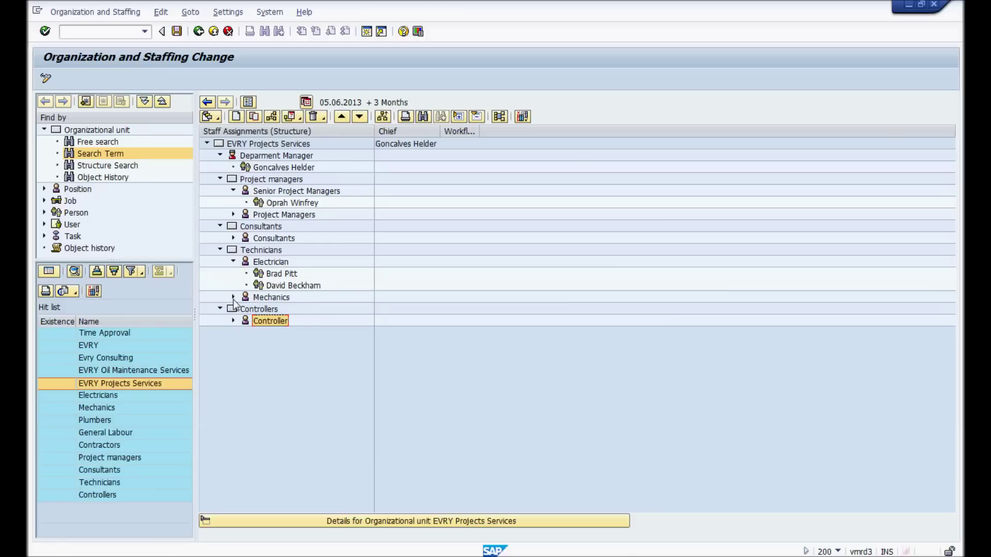
{"action": "left_click", "coordinate": [233, 297]}
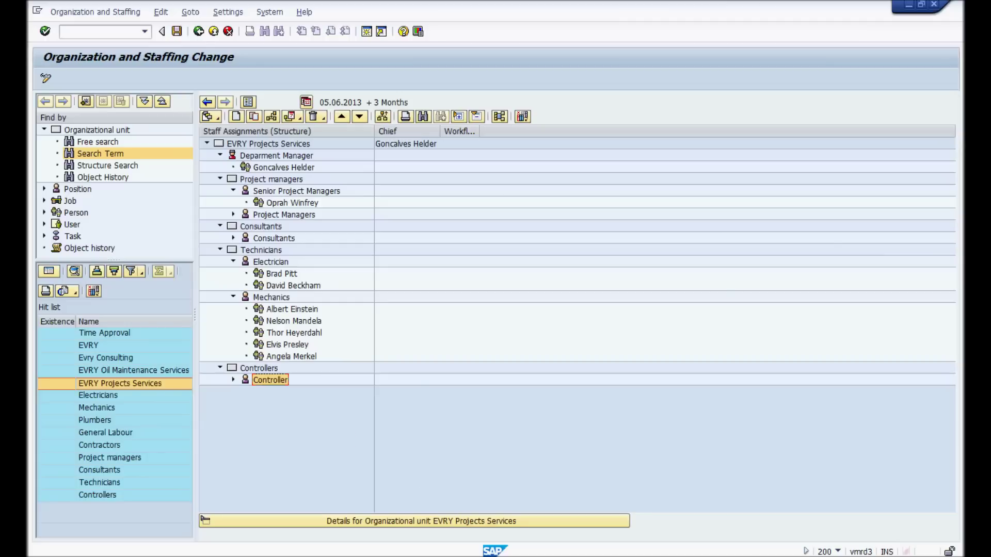
{"action": "left_click", "coordinate": [529, 556]}
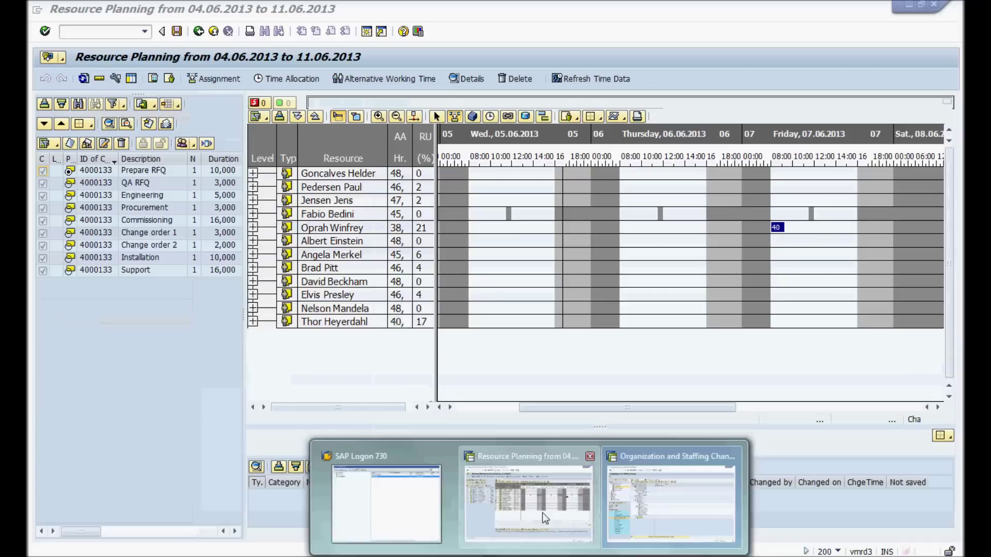
On the Resource Planning board, check each consultant's resource group and utilization
{"action": "left_click", "coordinate": [542, 513]}
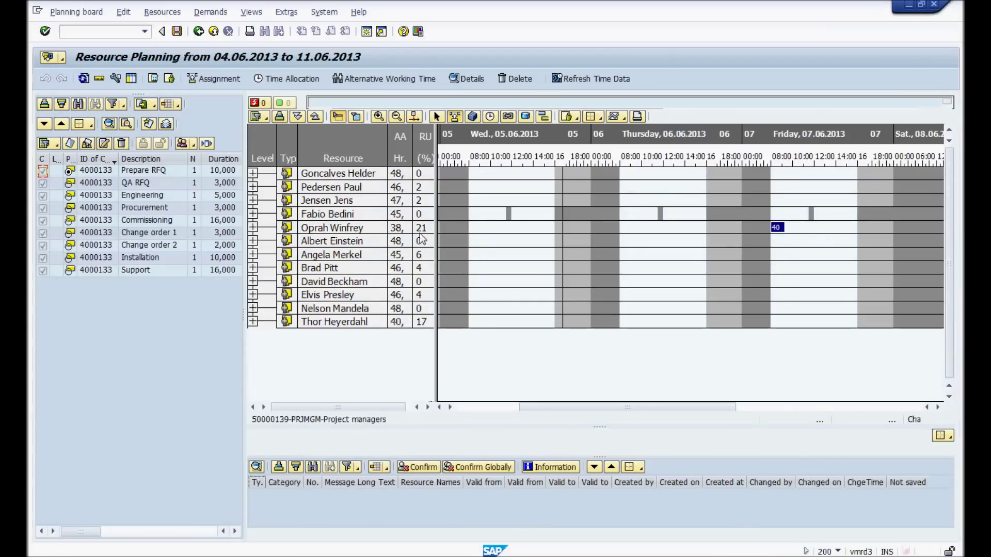
{"action": "left_click", "coordinate": [345, 188]}
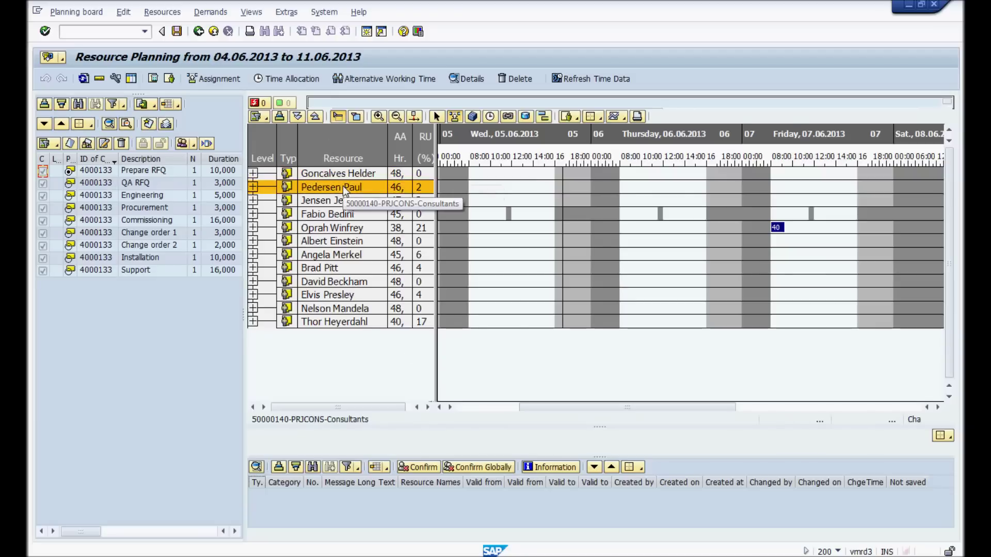
{"action": "left_click", "coordinate": [324, 215]}
{"action": "left_click", "coordinate": [318, 231]}
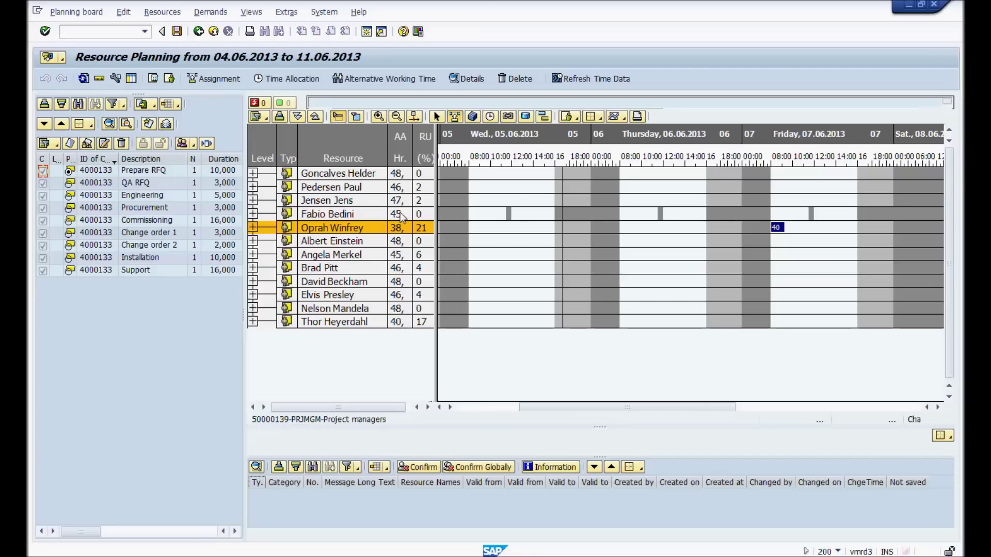
{"action": "left_click", "coordinate": [421, 175]}
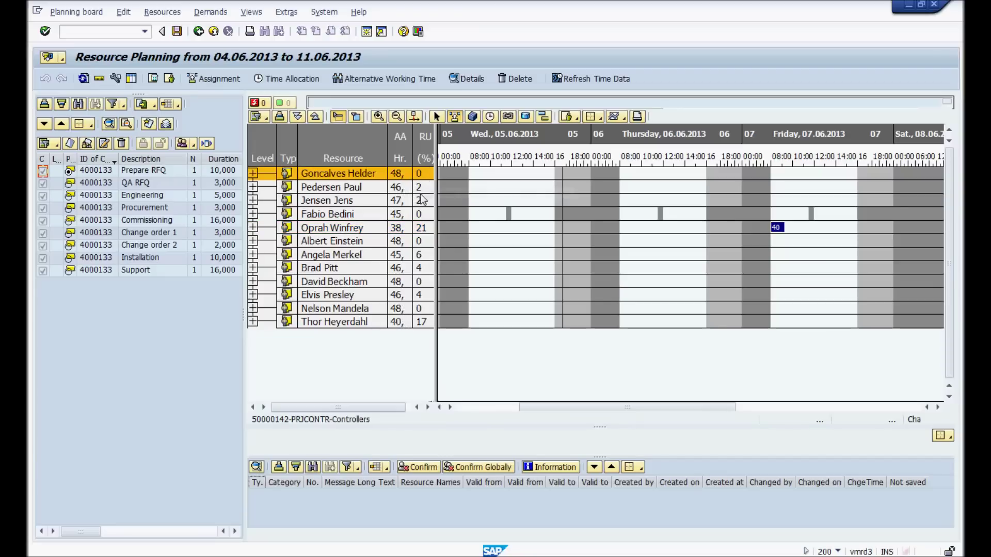
{"action": "left_click", "coordinate": [406, 230]}
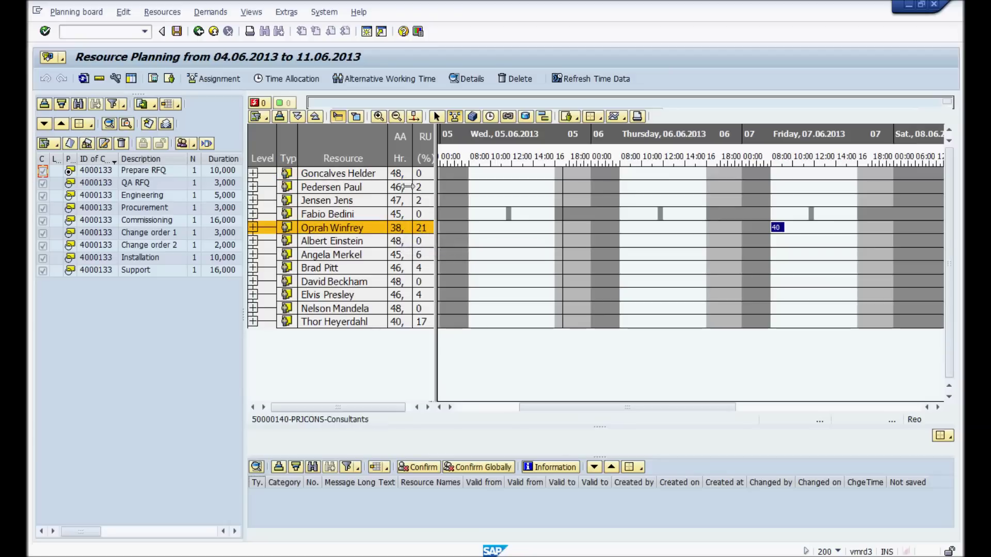
{"action": "left_click", "coordinate": [417, 323]}
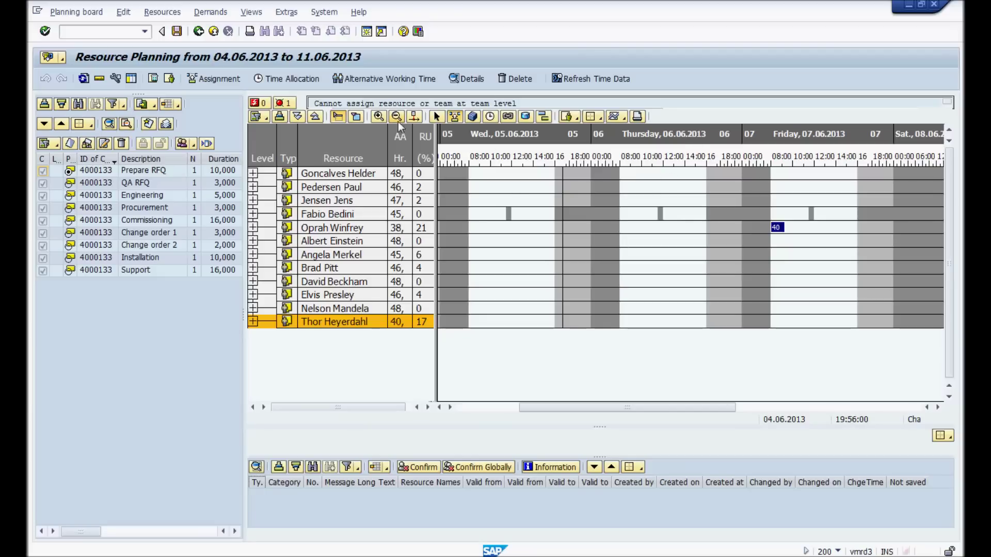
Zoom the planning timeline in to hourly detail, then back out slightly
{"action": "left_click", "coordinate": [379, 116]}
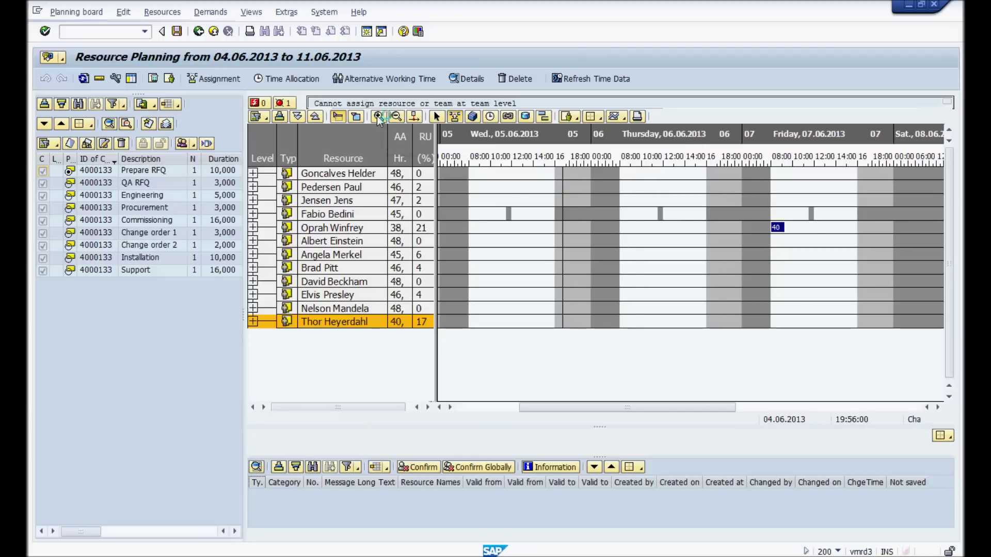
{"action": "left_click", "coordinate": [380, 117]}
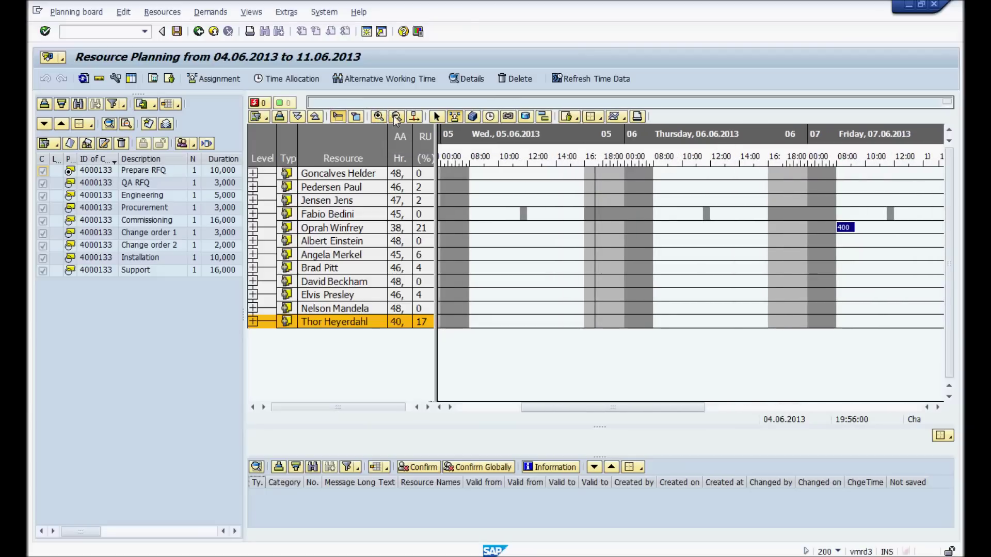
{"action": "left_click", "coordinate": [396, 116]}
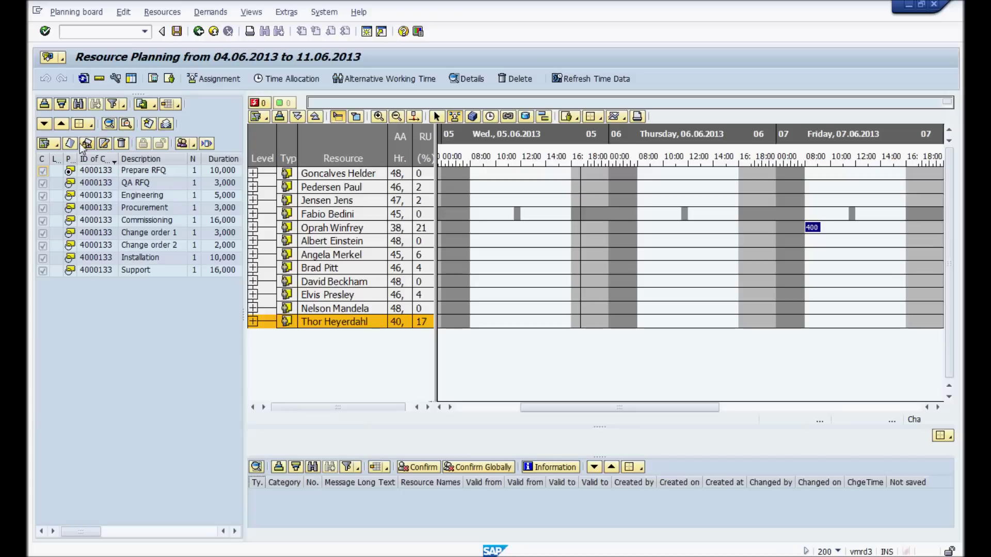
{"action": "left_click", "coordinate": [163, 172]}
{"action": "left_click", "coordinate": [163, 183]}
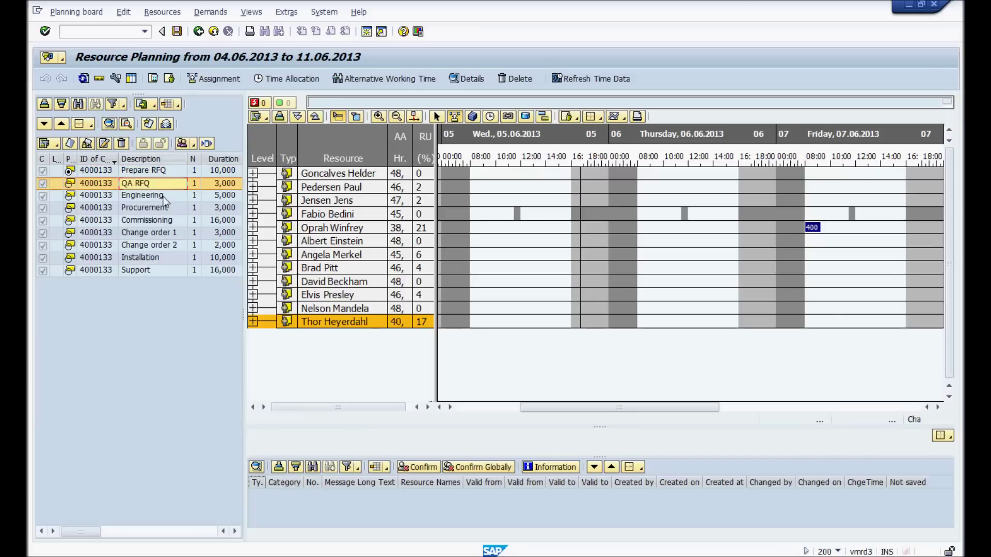
{"action": "left_click", "coordinate": [163, 200]}
{"action": "left_click", "coordinate": [193, 172]}
{"action": "left_click", "coordinate": [194, 183]}
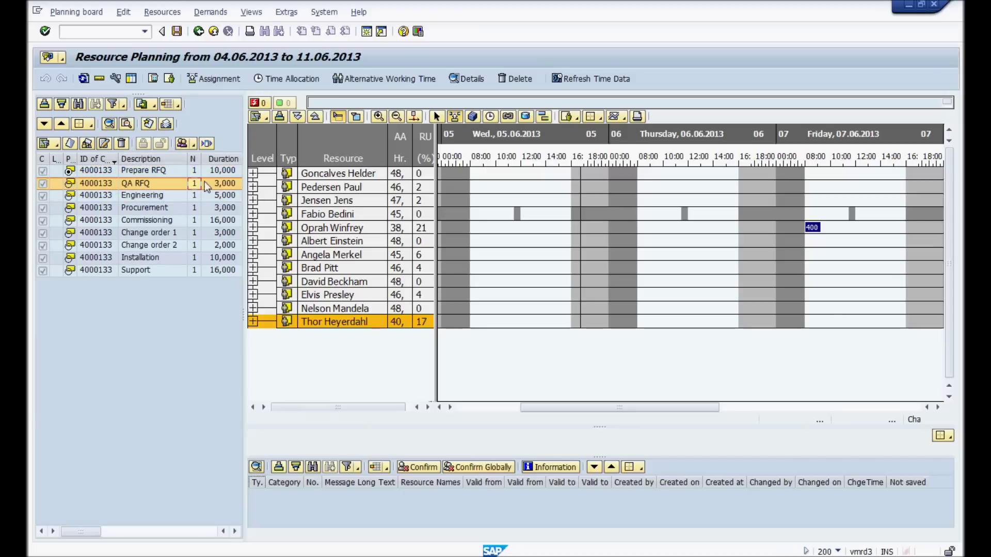
{"action": "left_click", "coordinate": [211, 171]}
{"action": "left_click", "coordinate": [211, 195]}
{"action": "left_click", "coordinate": [215, 209]}
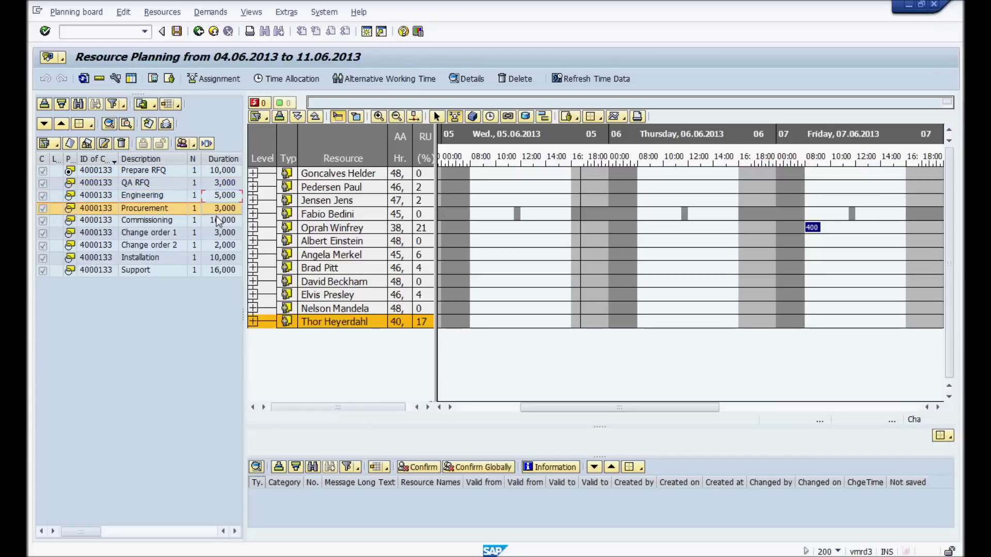
{"action": "left_click", "coordinate": [216, 221], "text": "shift"}
{"action": "left_click", "coordinate": [129, 372]}
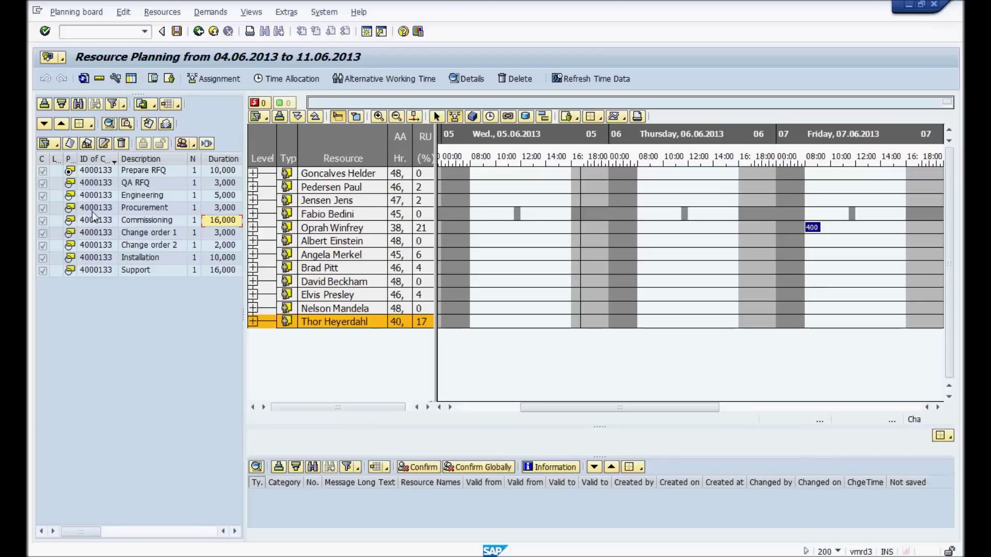
Drag the QA RFQ demand onto the first consultant's row at Wednesday 05.06.2013 morning
{"action": "left_click", "coordinate": [139, 184]}
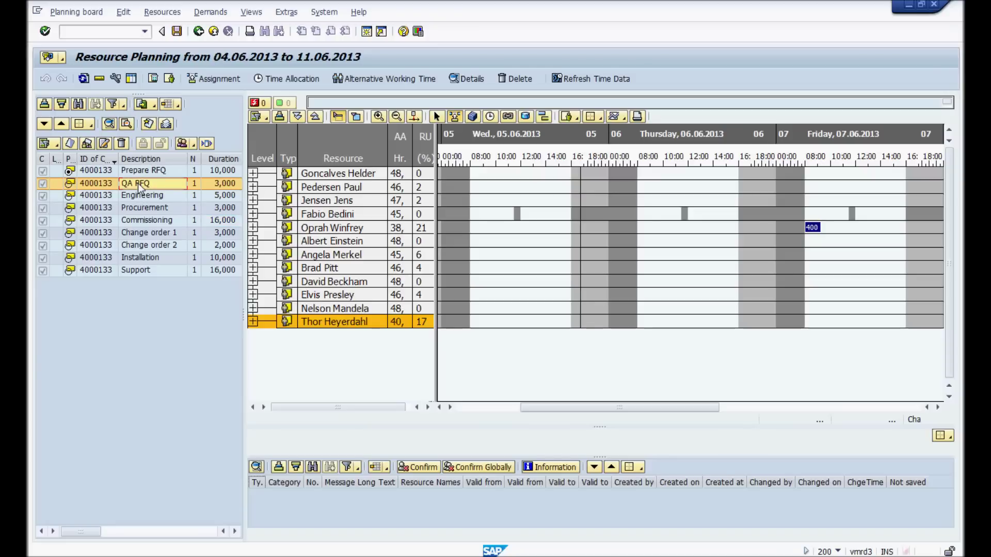
{"action": "left_click_drag", "start_coordinate": [137, 184], "coordinate": [470, 188]}
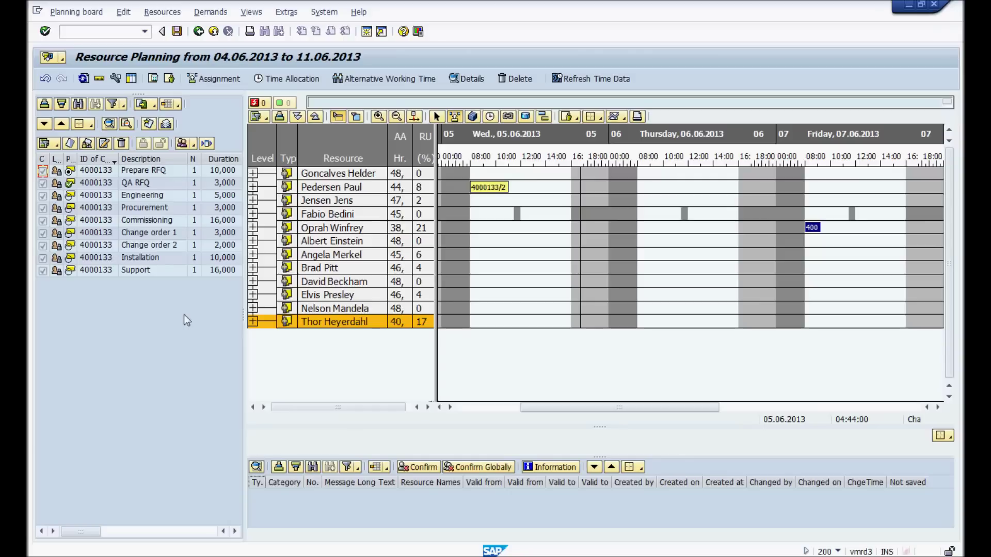
{"action": "left_click", "coordinate": [344, 188]}
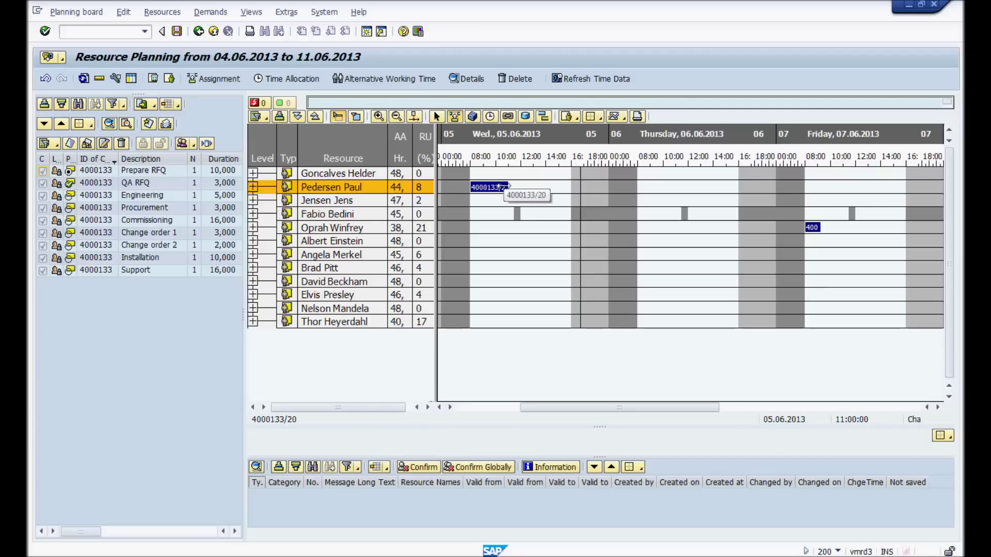
Extend assignment 4000133/20 to about 16:00 and expand the consultant's Time Data and Capacity rows
{"action": "left_click_drag", "start_coordinate": [508, 187], "coordinate": [567, 190]}
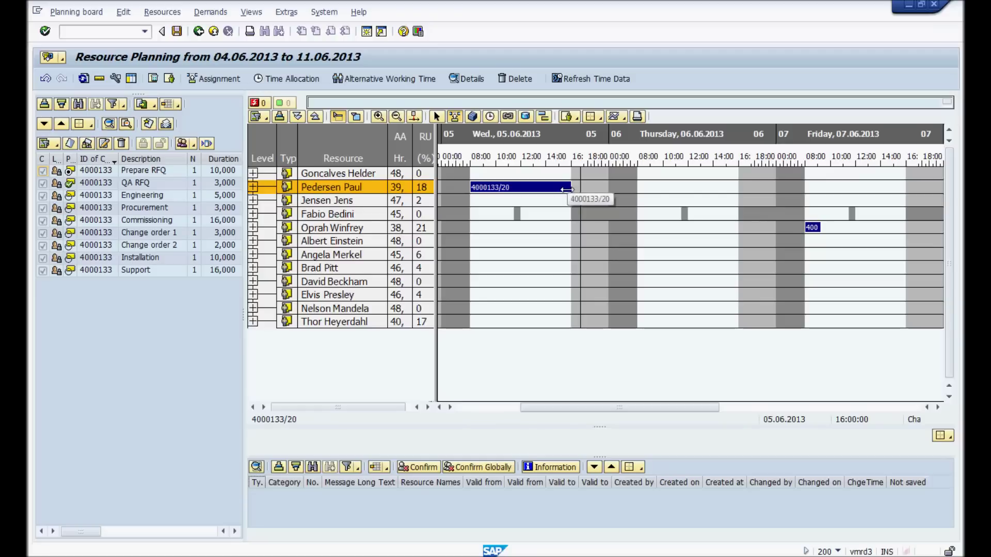
{"action": "left_click", "coordinate": [252, 188]}
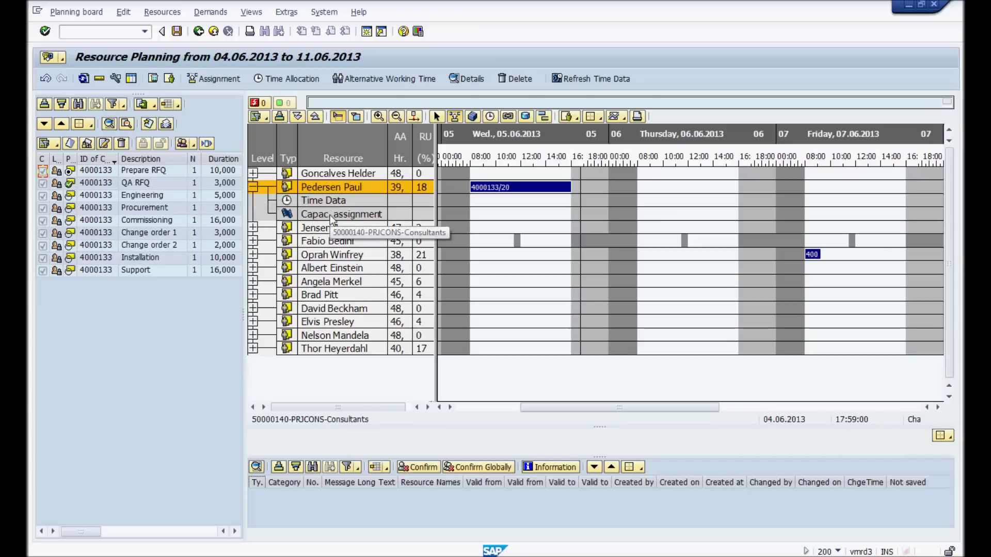
{"action": "left_click", "coordinate": [489, 187]}
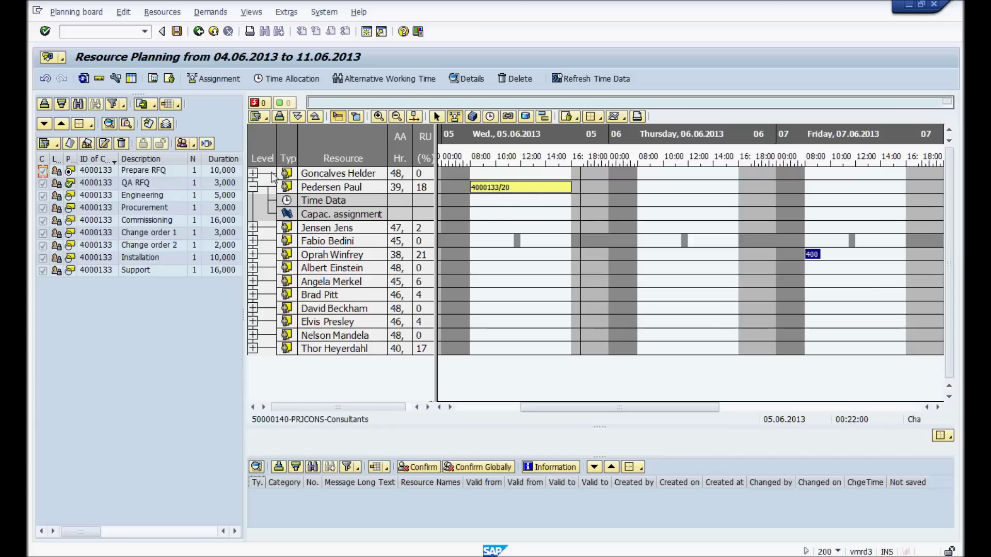
Schedule Procurement on the consultant's Thursday and convert it into a 3,00 H capacity assignment
{"action": "left_click", "coordinate": [138, 209]}
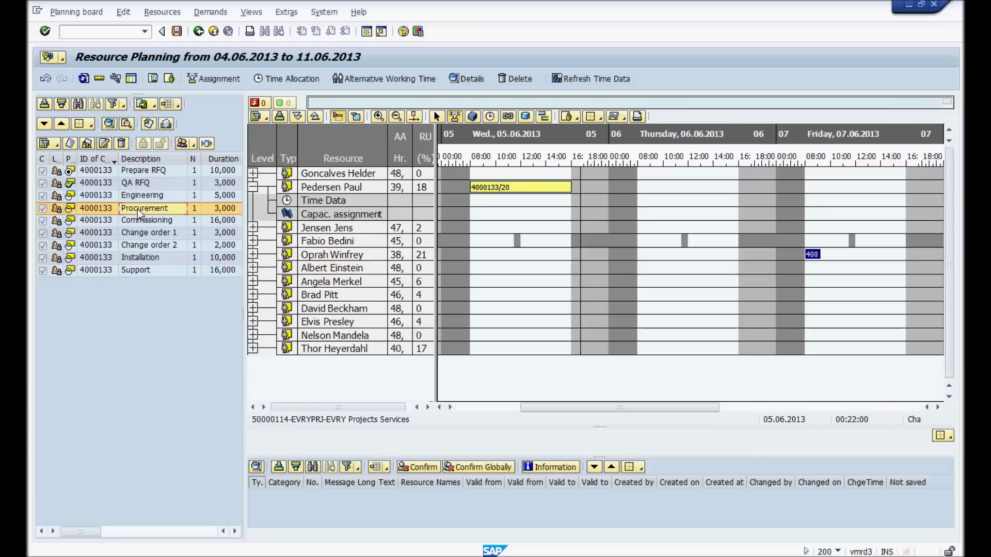
{"action": "left_click_drag", "start_coordinate": [138, 209], "coordinate": [636, 187]}
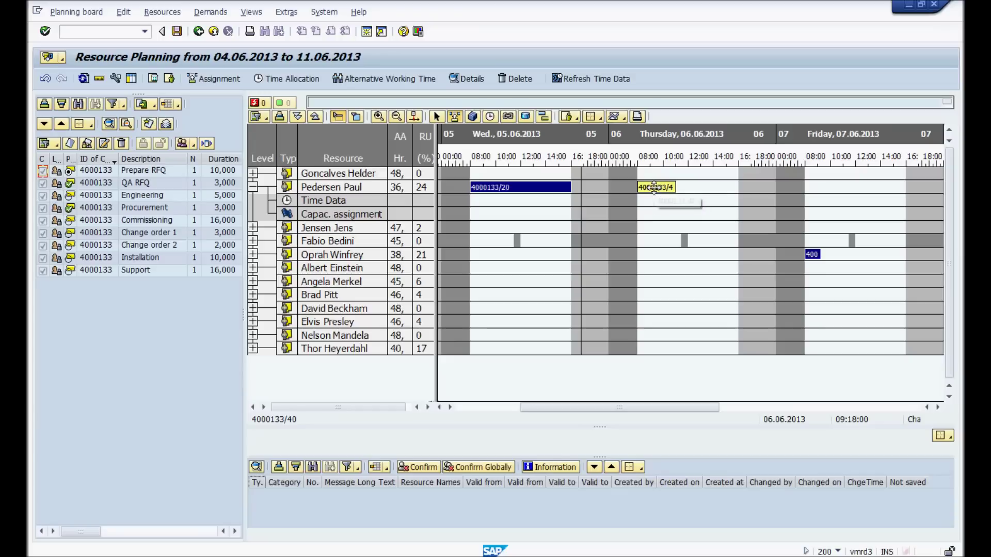
{"action": "left_click_drag", "start_coordinate": [654, 187], "coordinate": [654, 216]}
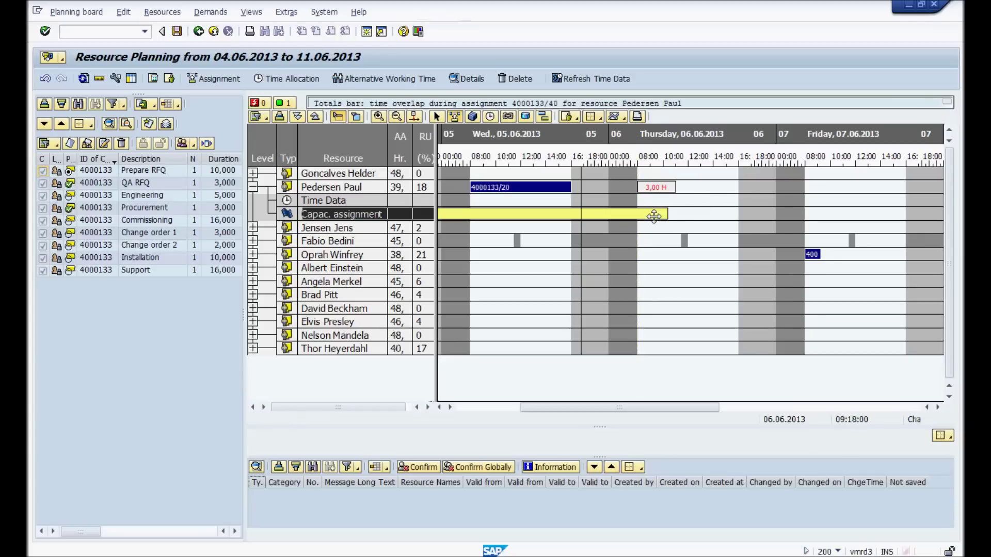
{"action": "mouse_move", "coordinate": [634, 407]}
{"action": "left_mouse_down"}
{"action": "mouse_move", "coordinate": [531, 416]}
{"action": "mouse_move", "coordinate": [642, 417]}
{"action": "left_mouse_up"}
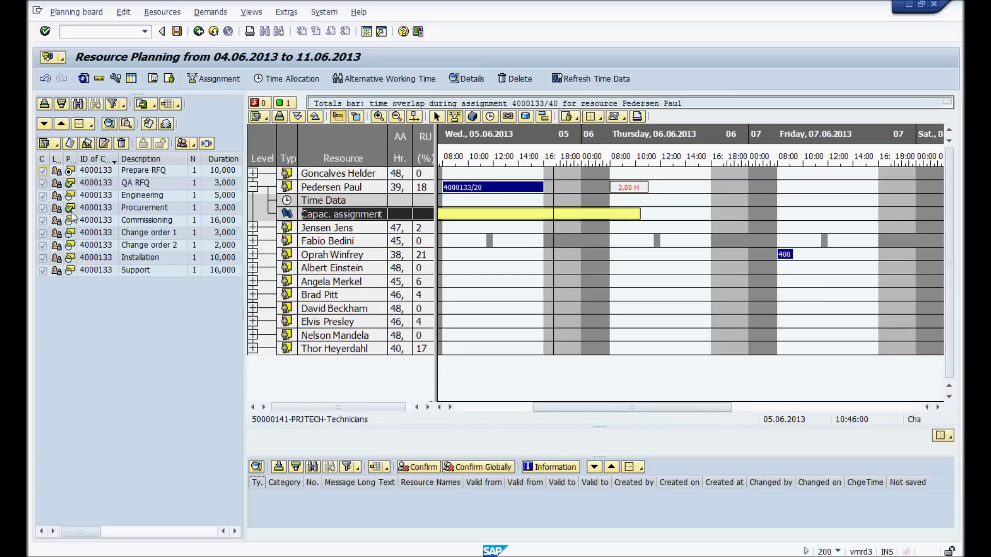
{"action": "left_click", "coordinate": [115, 209]}
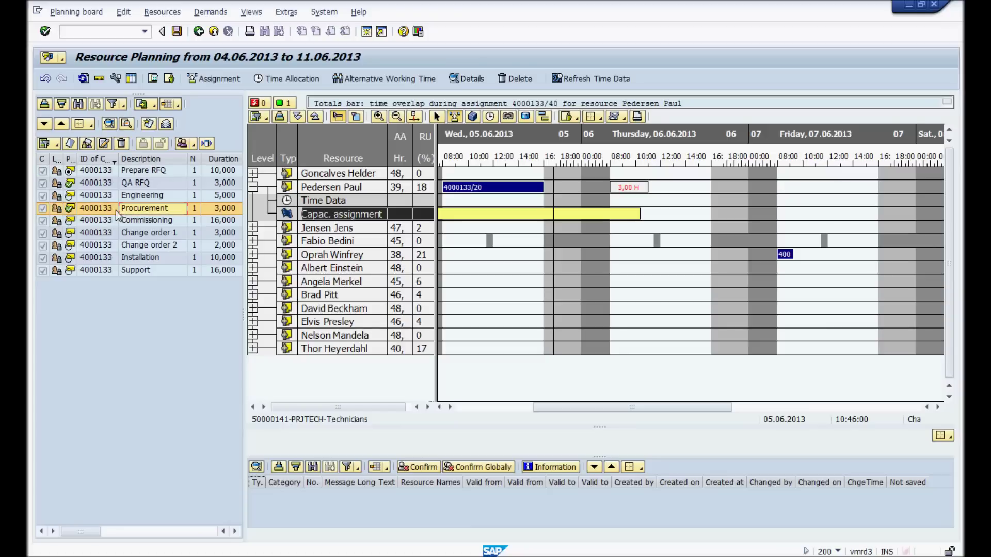
{"action": "left_click", "coordinate": [88, 184]}
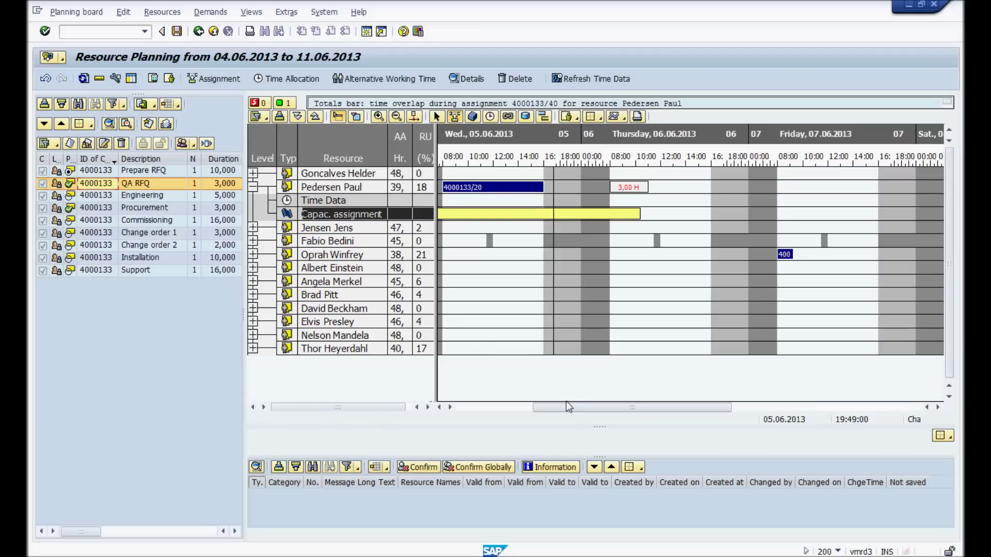
Drag the Commissioning demand onto a resource's row to create assignment 4000133/50
{"action": "left_click_drag", "start_coordinate": [557, 407], "coordinate": [545, 409]}
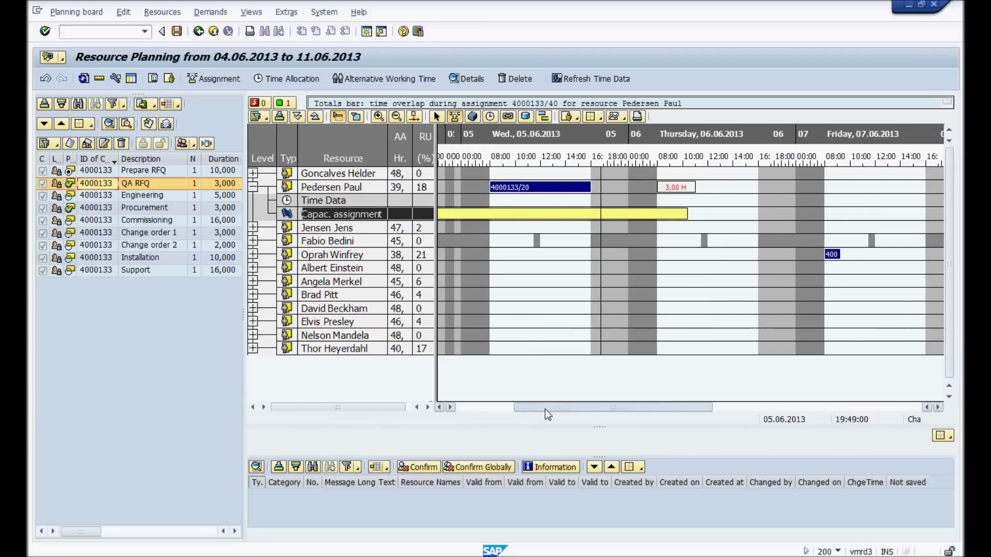
{"action": "left_click", "coordinate": [137, 219]}
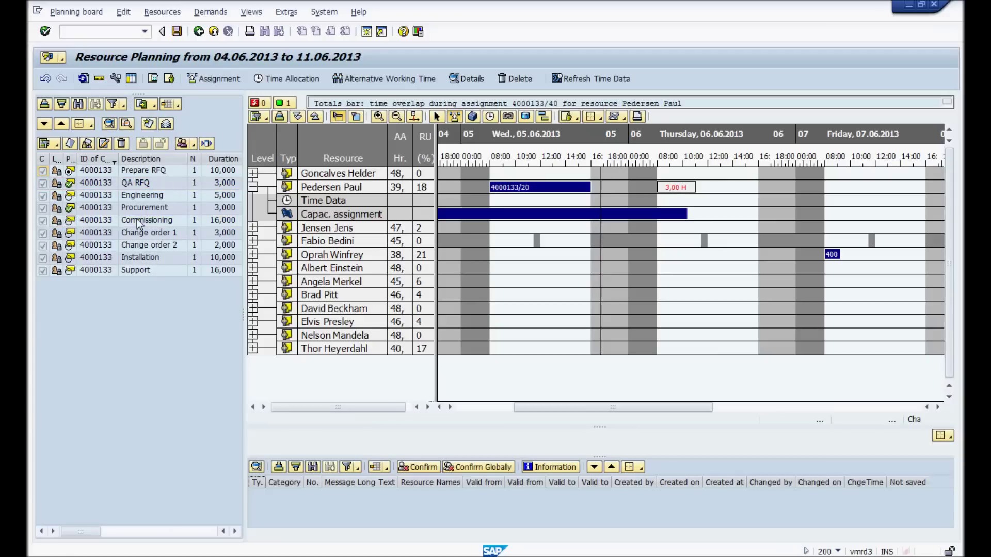
{"action": "left_click", "coordinate": [137, 219]}
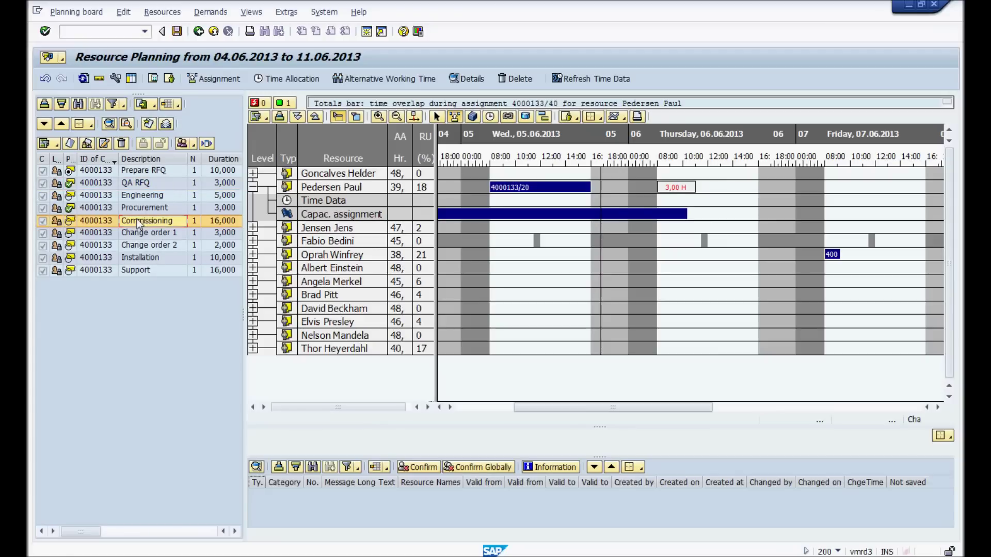
{"action": "left_click_drag", "start_coordinate": [138, 219], "coordinate": [491, 267]}
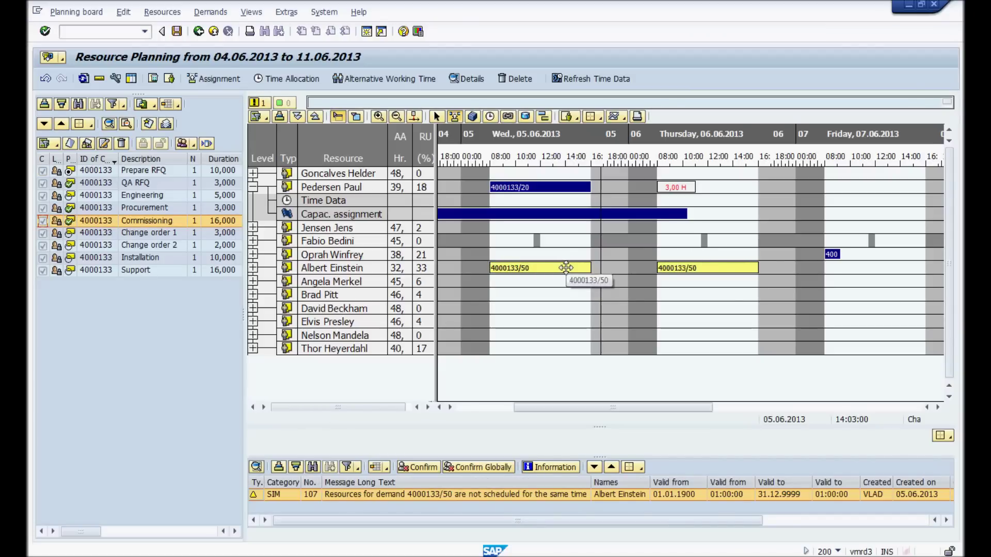
Split the Wednesday Commissioning assignment and move the split-off part to another resource's row
{"action": "left_click", "coordinate": [566, 267]}
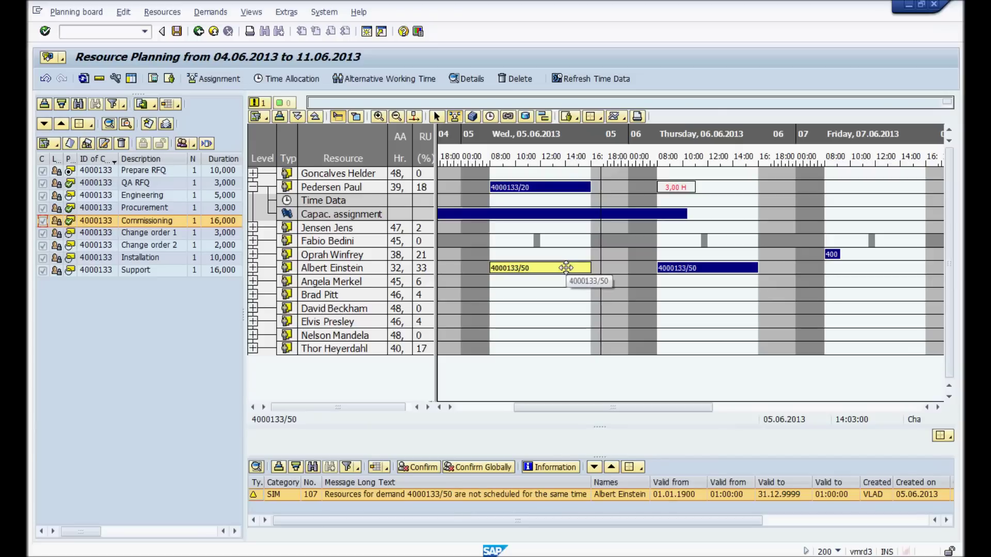
{"action": "right_click", "coordinate": [566, 268]}
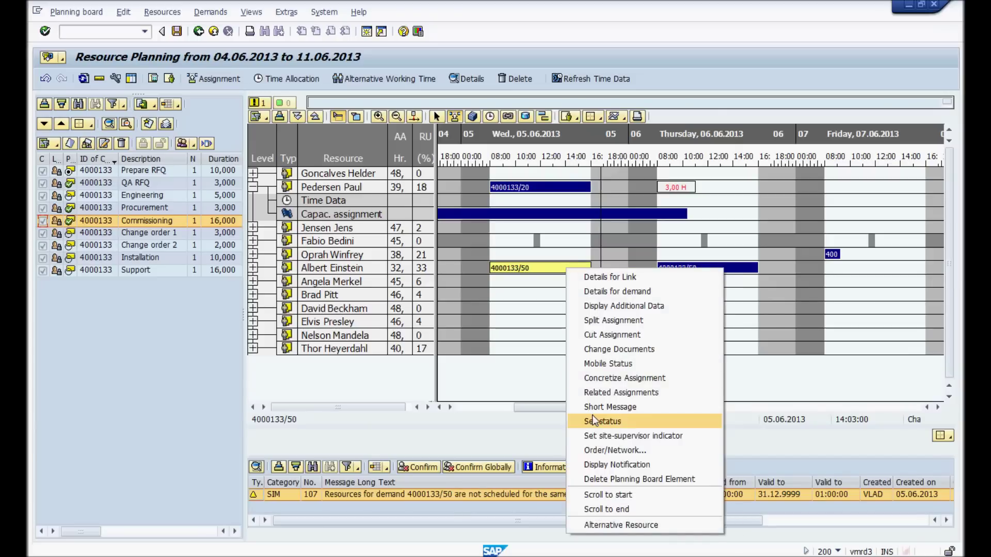
{"action": "left_click", "coordinate": [617, 319]}
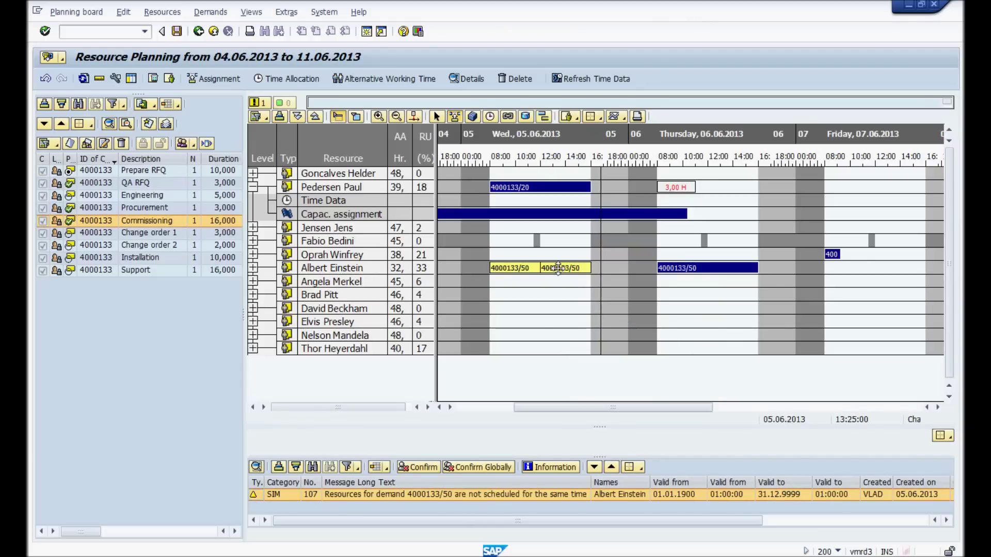
{"action": "left_click_drag", "start_coordinate": [558, 268], "coordinate": [557, 267]}
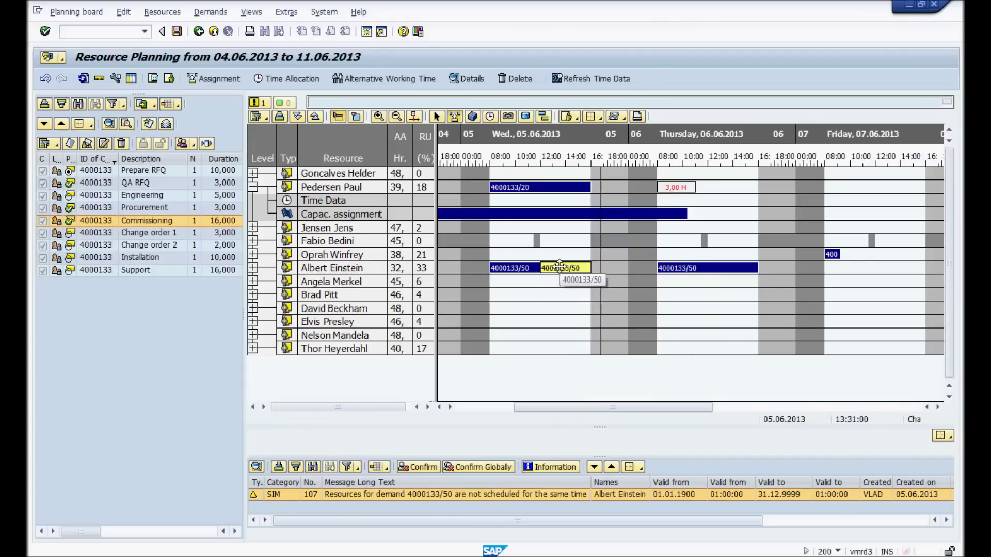
{"action": "left_click_drag", "start_coordinate": [558, 266], "coordinate": [509, 295]}
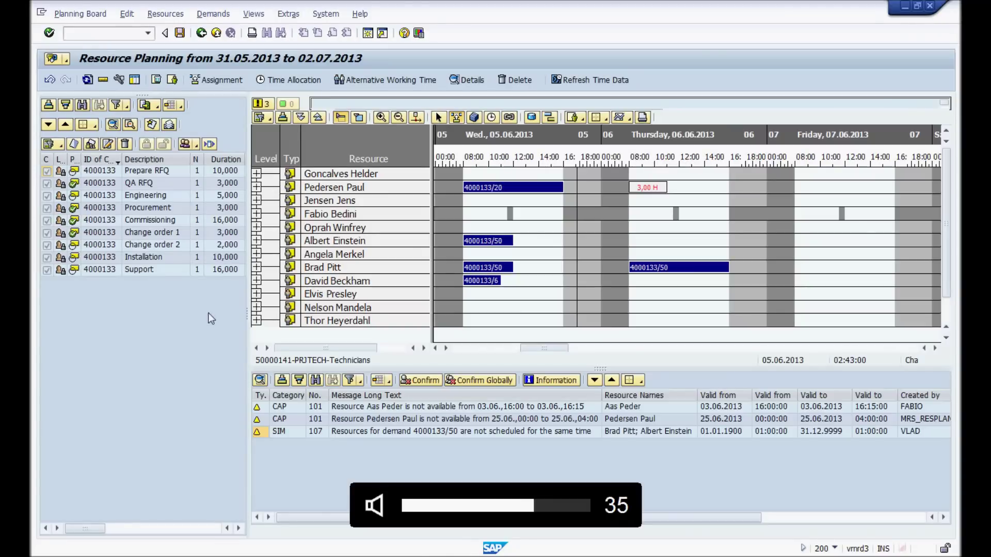
Select Prepare RFQ demand 4000133/10 and list its suitable resources
{"action": "left_click", "coordinate": [150, 172]}
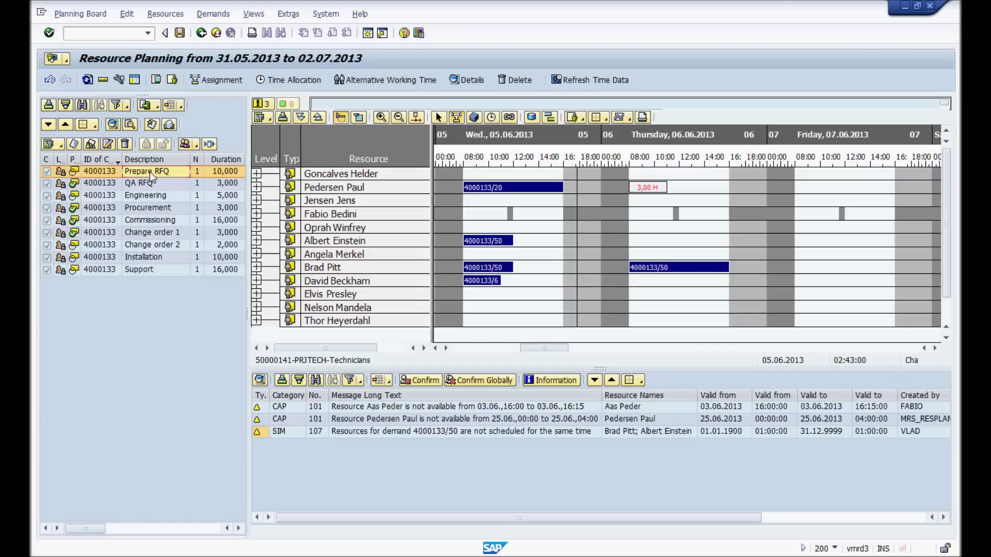
{"action": "left_click", "coordinate": [90, 145]}
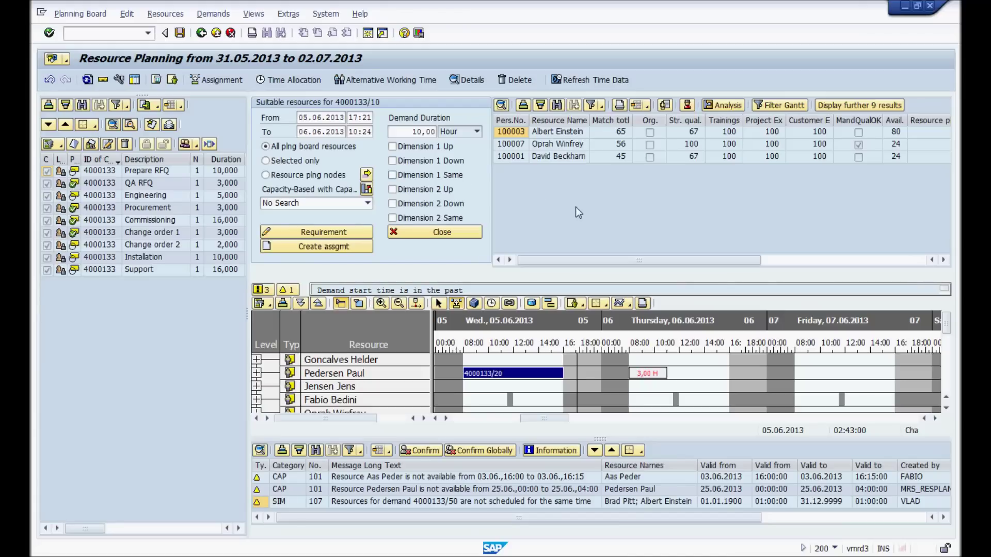
Create an 8-hour Prepare RFQ assignment for the 56-match consultant from the suitable resources list
{"action": "left_click", "coordinate": [505, 144]}
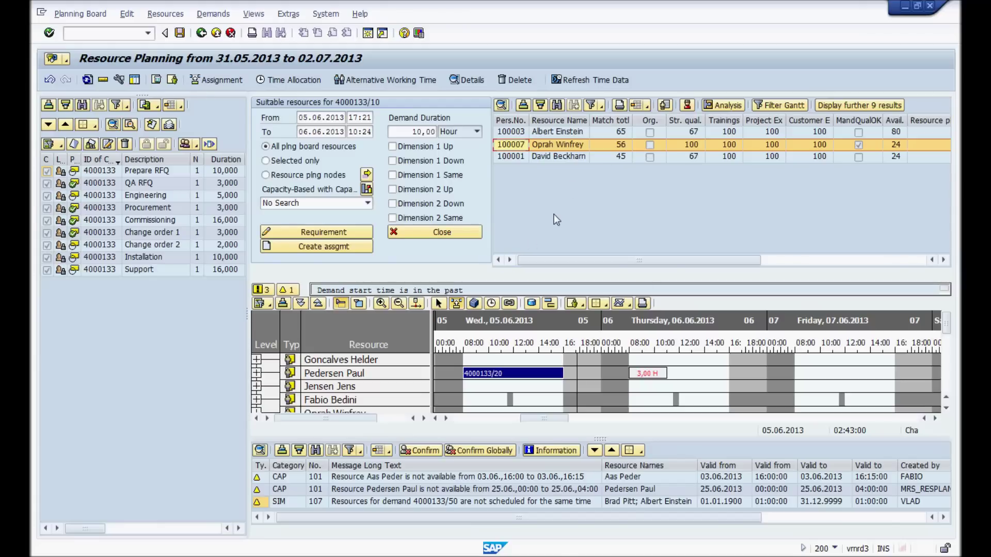
{"action": "left_click_drag", "start_coordinate": [411, 131], "coordinate": [451, 138]}
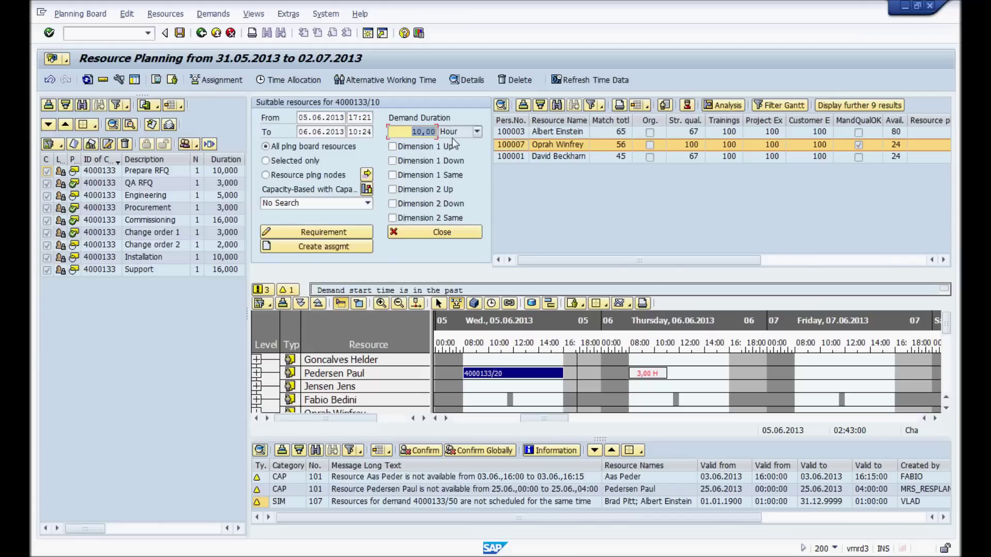
{"action": "key", "text": "BackSpace"}
{"action": "type", "text": "8"}
{"action": "left_click", "coordinate": [321, 249]}
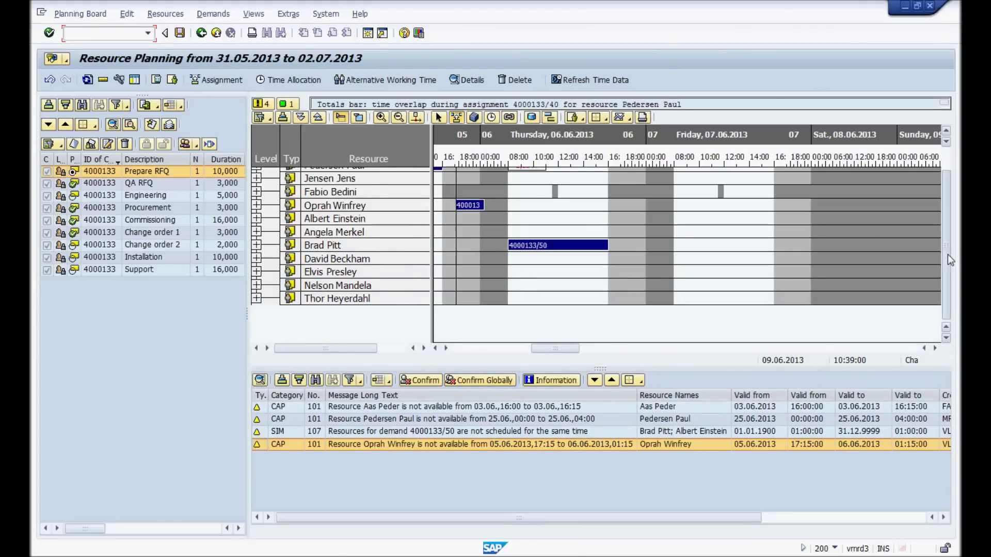
Move Prepare RFQ assignment 4000133/10 to Wednesday 05.06.2013 morning, then mark a resource's time until 16:00
{"action": "scroll", "coordinate": [947, 255], "scroll_direction": "up", "scroll_amount": 2}
{"action": "left_click_drag", "start_coordinate": [556, 348], "coordinate": [534, 353]}
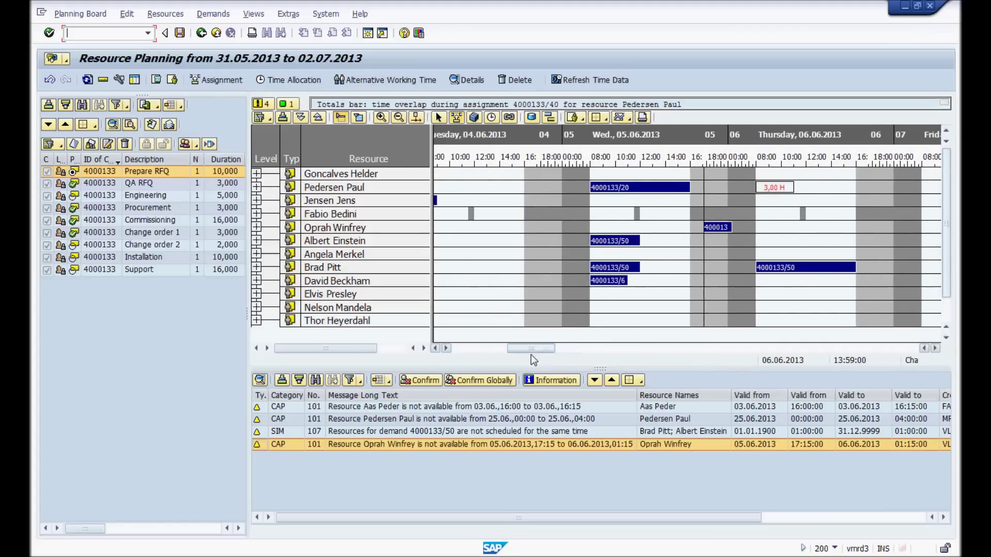
{"action": "left_click_drag", "start_coordinate": [715, 228], "coordinate": [633, 229]}
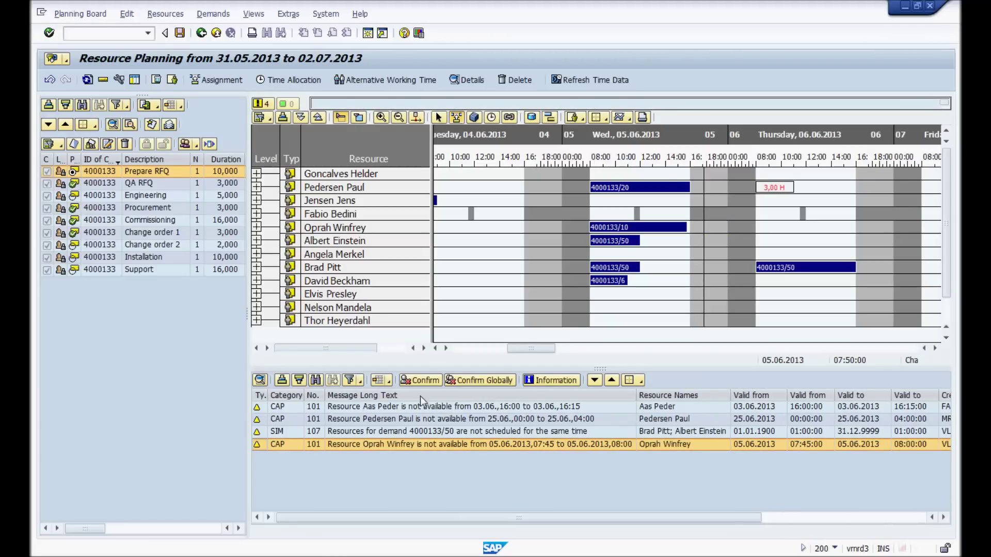
{"action": "mouse_move", "coordinate": [528, 350]}
{"action": "left_mouse_down"}
{"action": "mouse_move", "coordinate": [547, 349]}
{"action": "mouse_move", "coordinate": [542, 356]}
{"action": "left_mouse_up"}
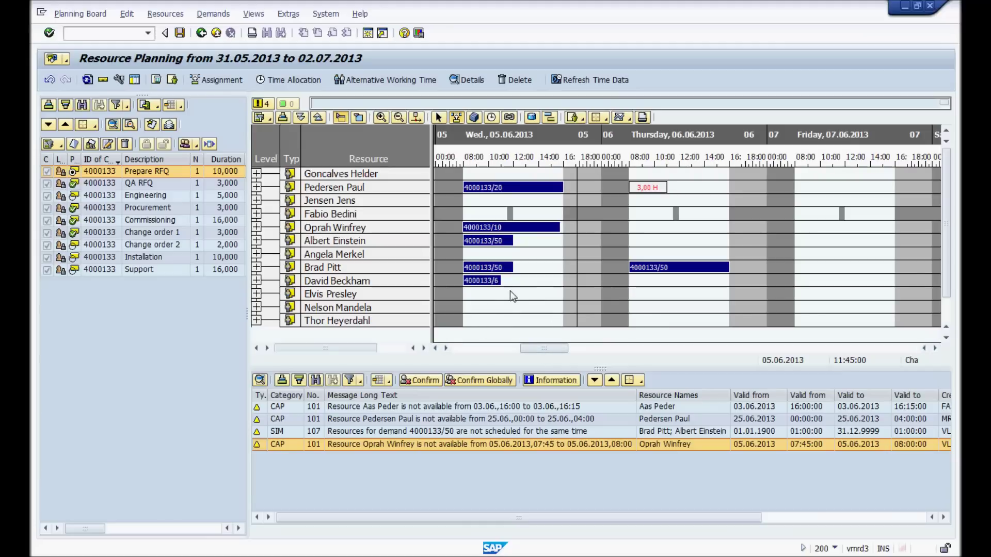
{"action": "left_click", "coordinate": [520, 262]}
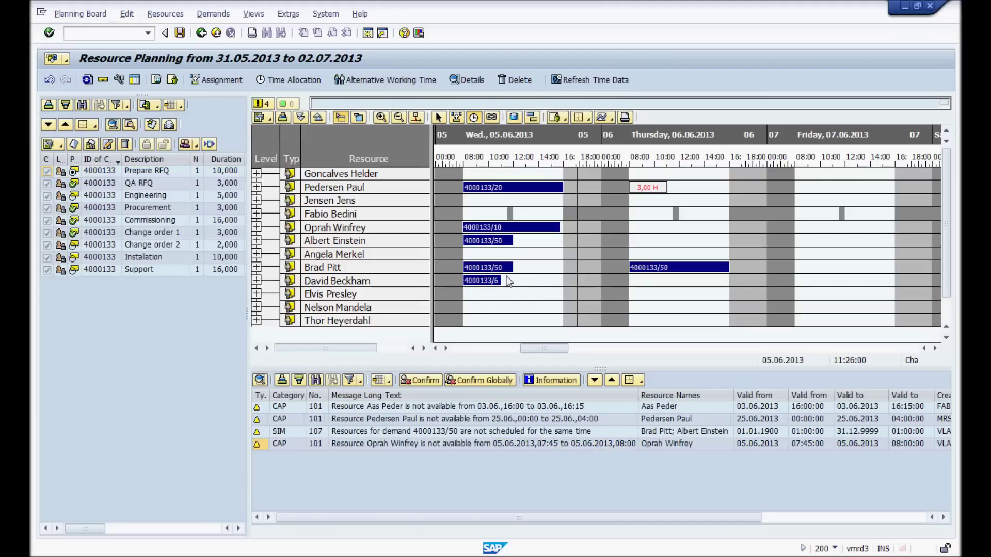
{"action": "left_click_drag", "start_coordinate": [508, 281], "coordinate": [563, 285]}
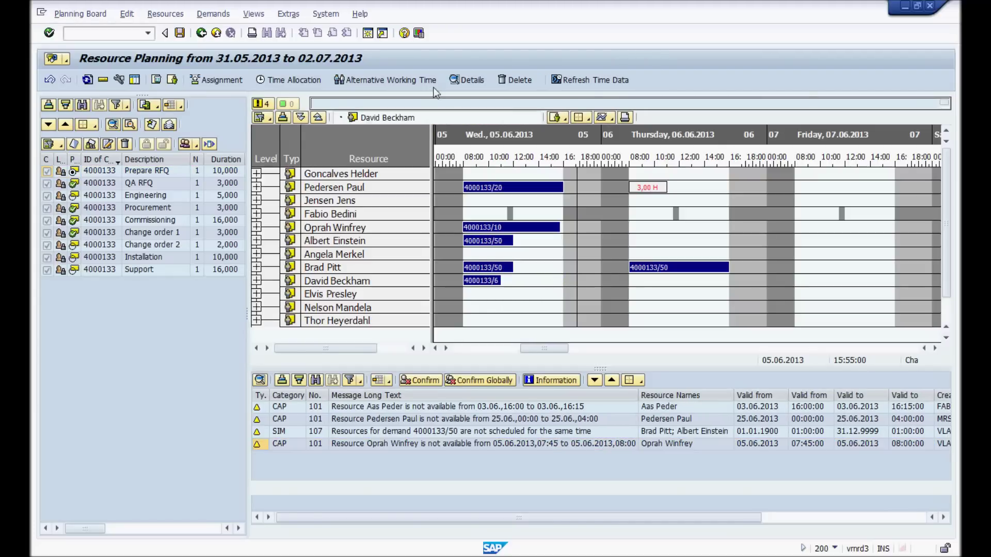
Create an Illness time allocation described 'Sick' for 05.06.2013, 11:30–16:00
{"action": "left_click", "coordinate": [445, 146]}
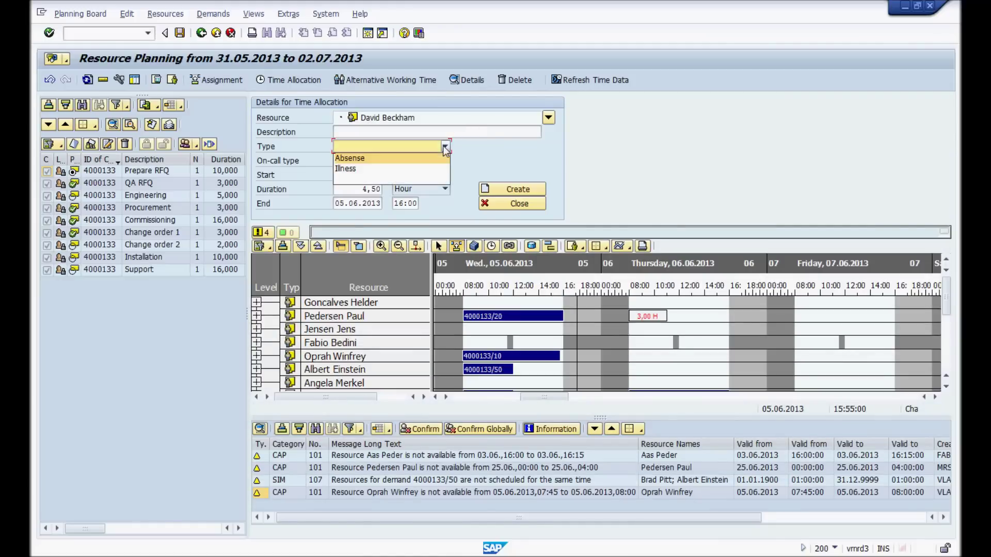
{"action": "left_click", "coordinate": [402, 169]}
{"action": "left_click", "coordinate": [383, 133]}
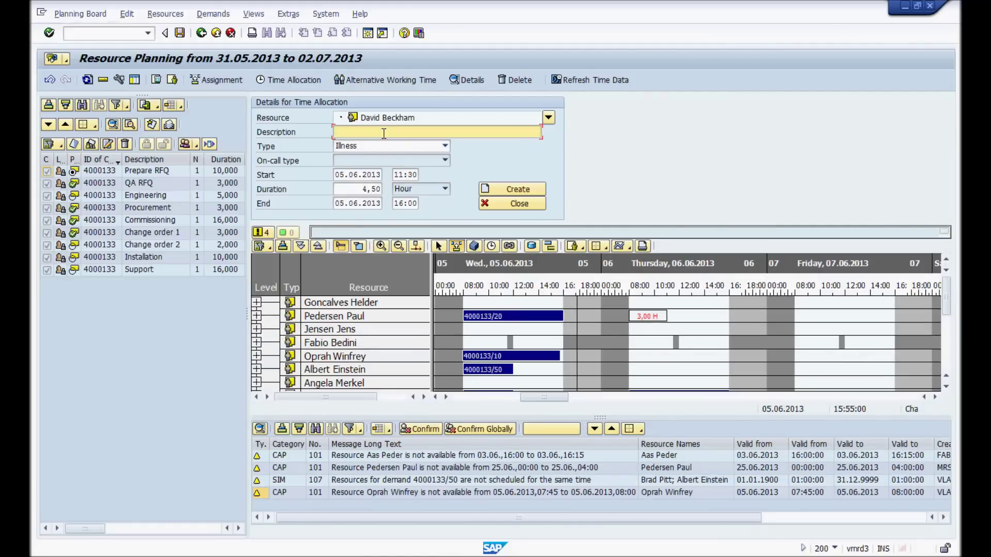
{"action": "type", "text": "Sick"}
{"action": "left_click", "coordinate": [521, 189]}
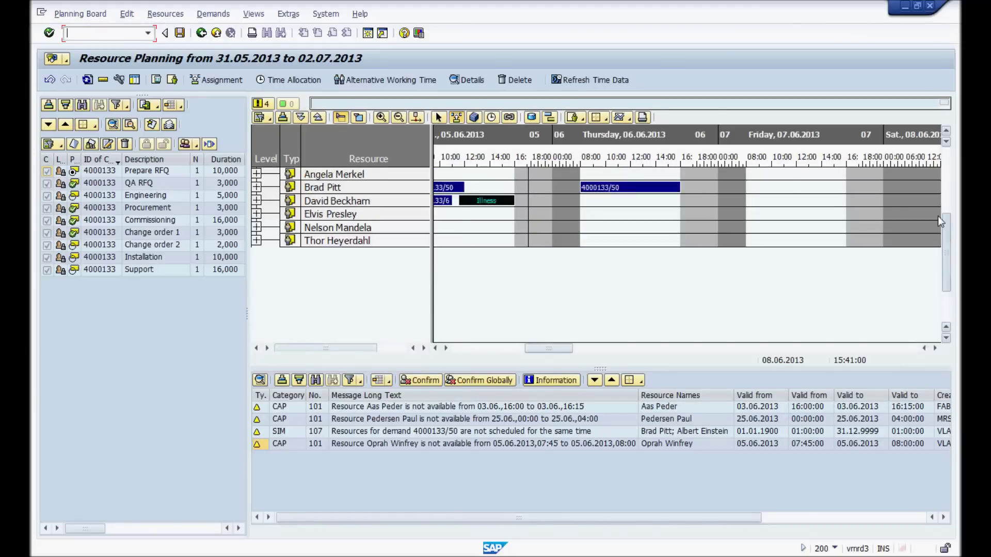
{"action": "left_click_drag", "start_coordinate": [937, 215], "coordinate": [939, 174]}
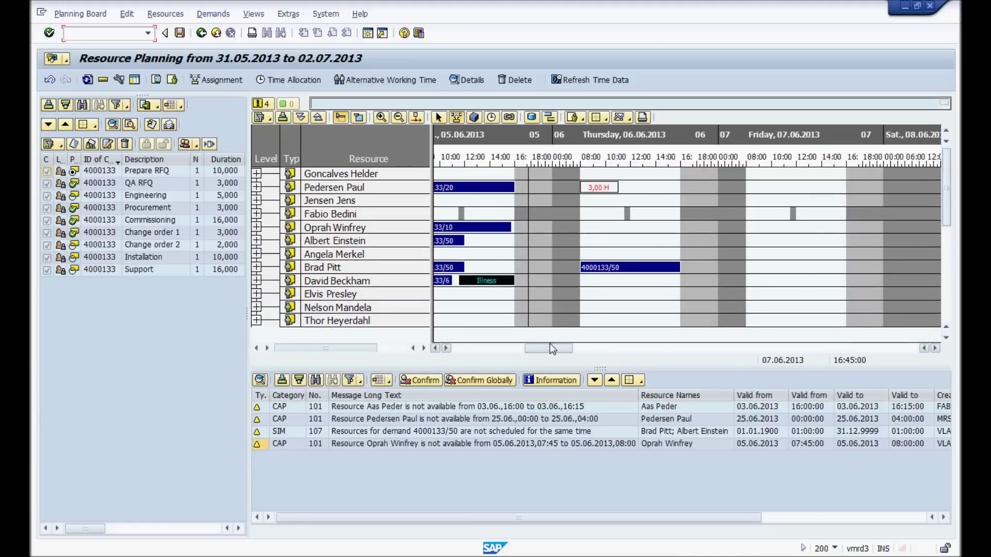
{"action": "mouse_move", "coordinate": [551, 351]}
{"action": "left_mouse_down"}
{"action": "mouse_move", "coordinate": [526, 350]}
{"action": "mouse_move", "coordinate": [559, 347]}
{"action": "left_mouse_up"}
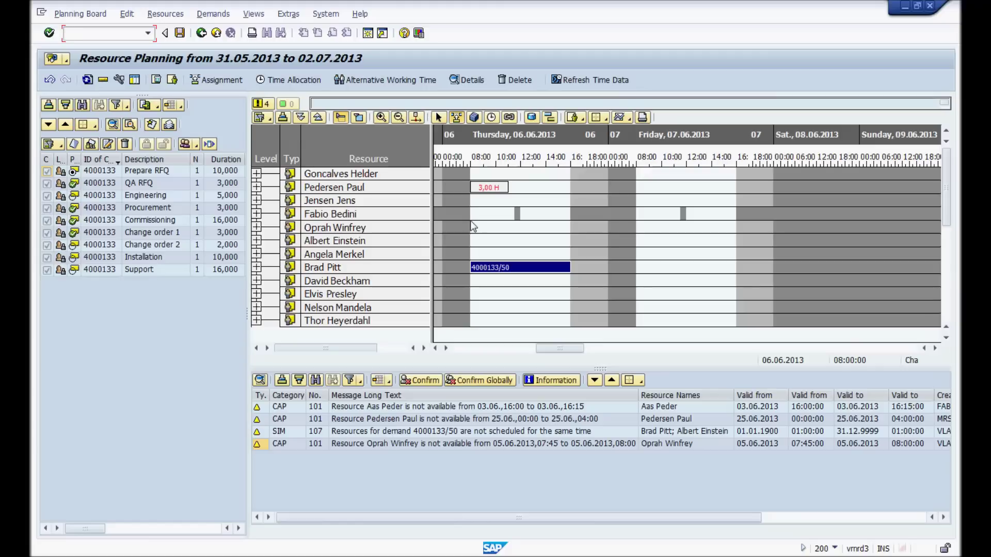
Mark Oprah Winfrey's Thursday 08:00–16:00 and add two more employees to the selection
{"action": "left_click_drag", "start_coordinate": [470, 221], "coordinate": [569, 235]}
{"action": "left_click", "coordinate": [491, 117]}
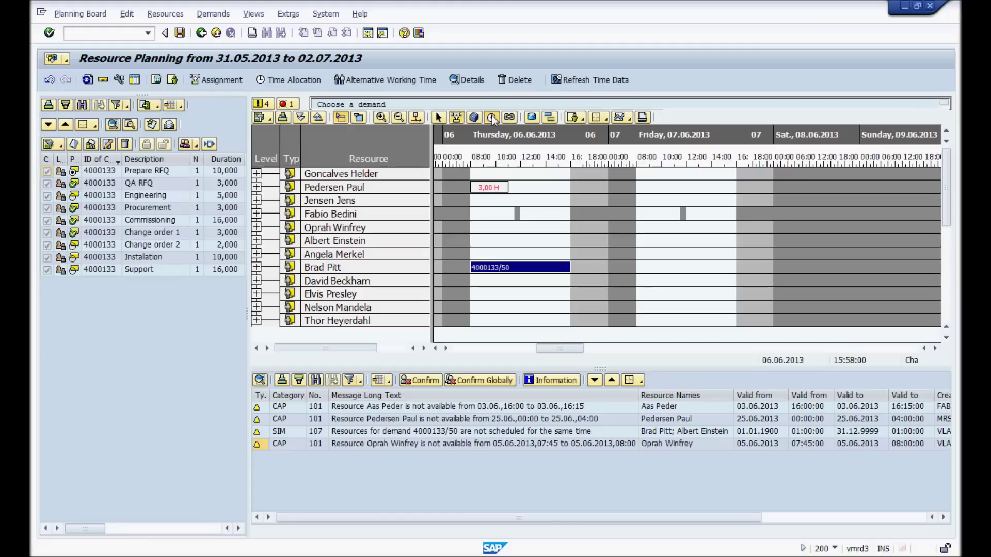
{"action": "left_click", "coordinate": [481, 217]}
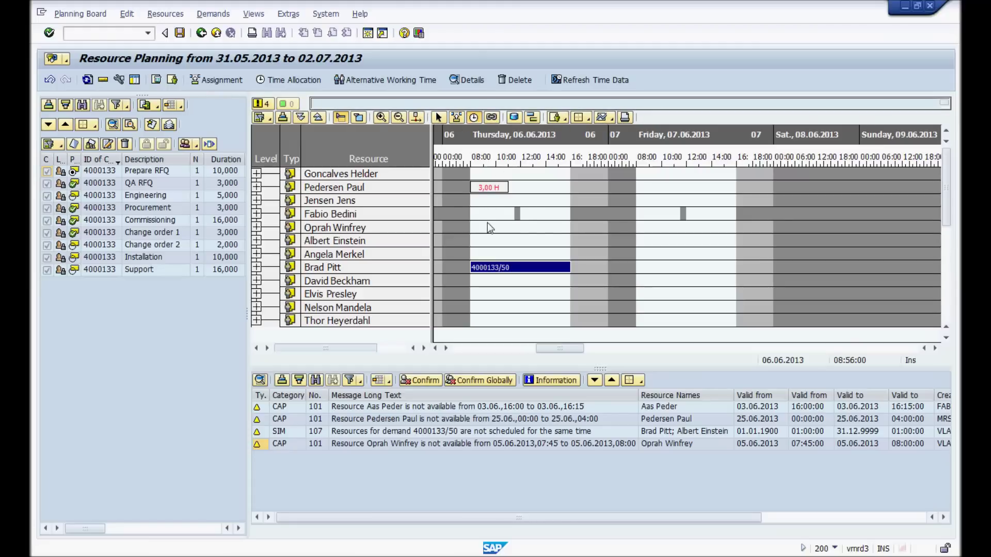
{"action": "left_click_drag", "start_coordinate": [487, 222], "coordinate": [566, 232]}
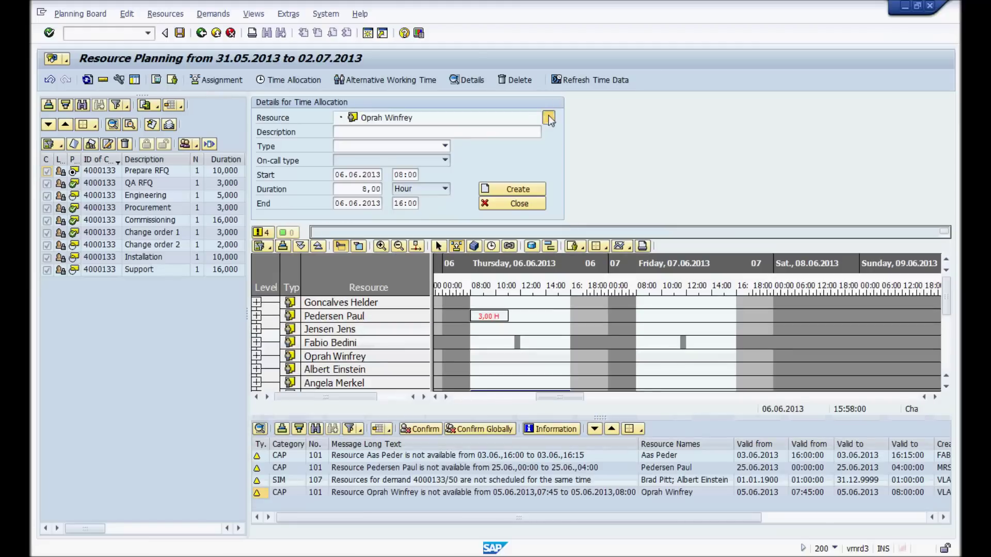
{"action": "left_click", "coordinate": [548, 118]}
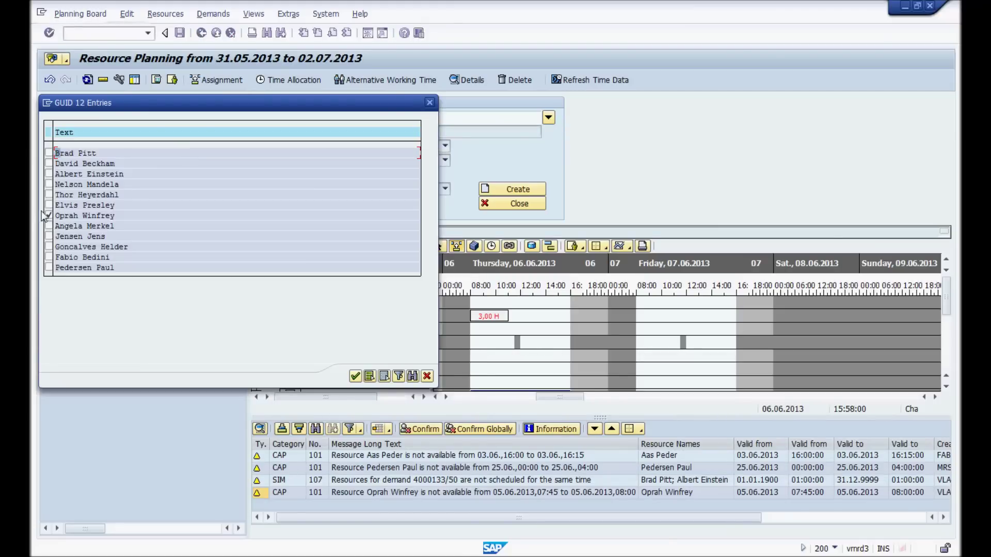
{"action": "left_click", "coordinate": [48, 184]}
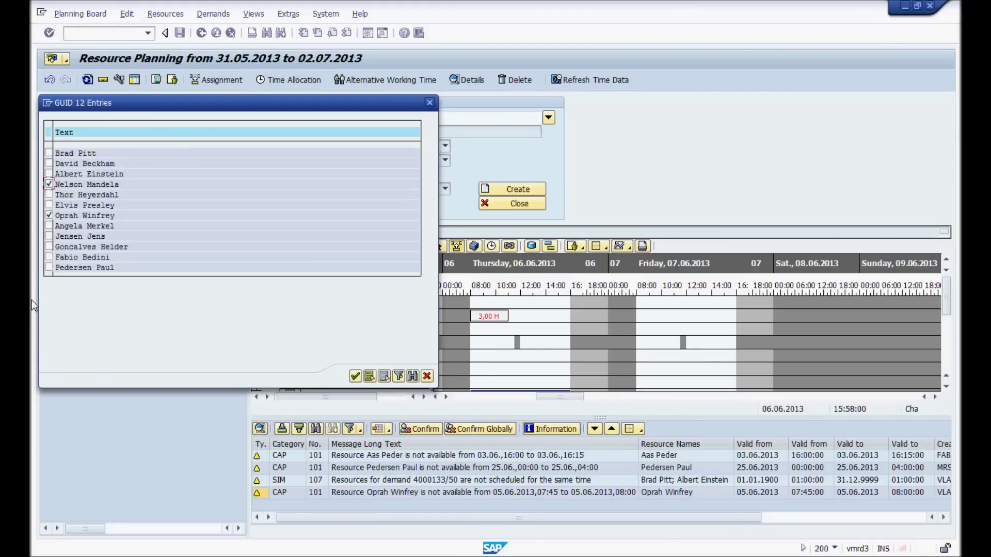
{"action": "left_click", "coordinate": [48, 256]}
{"action": "left_click", "coordinate": [355, 376]}
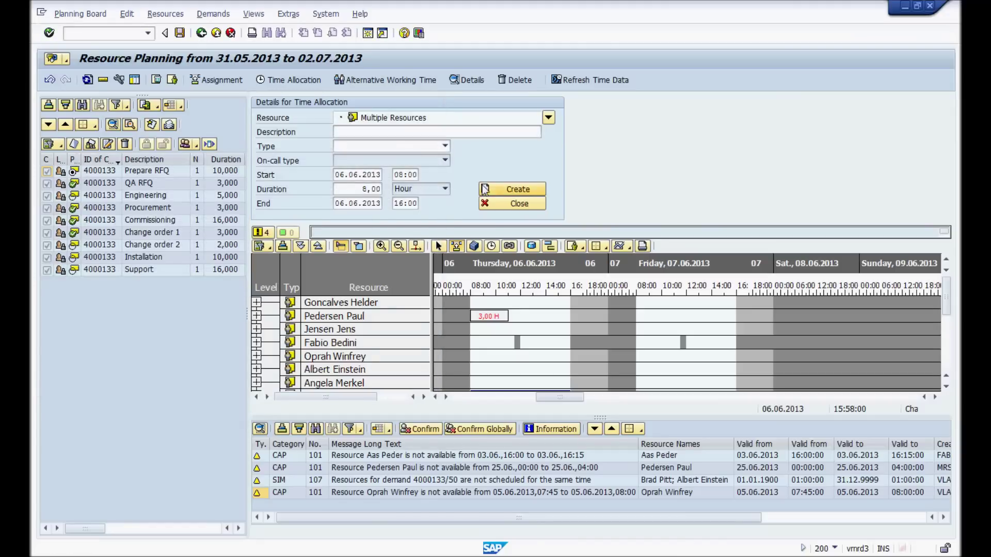
Create an Absense time allocation described 'IT Galla' for the selected employees
{"action": "left_click", "coordinate": [493, 190]}
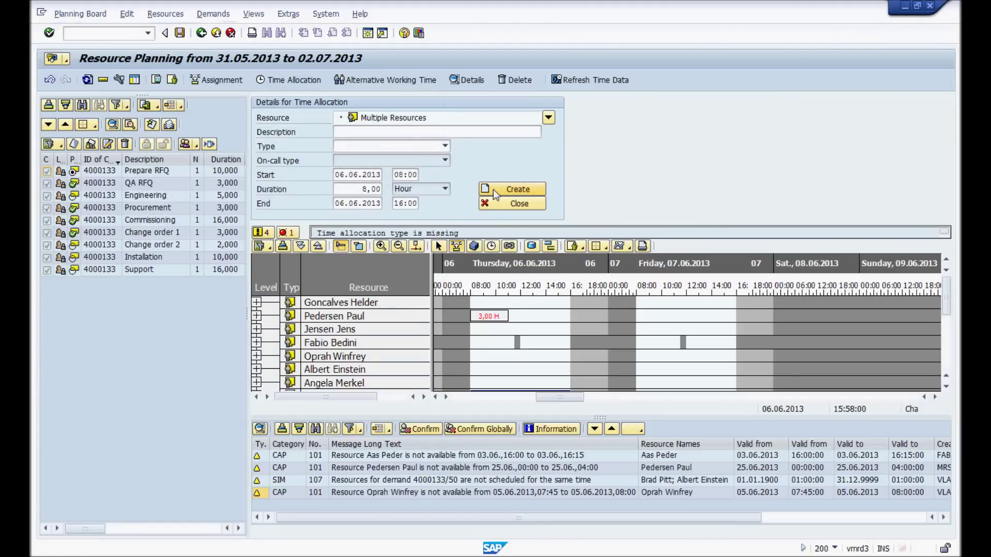
{"action": "left_click", "coordinate": [445, 146]}
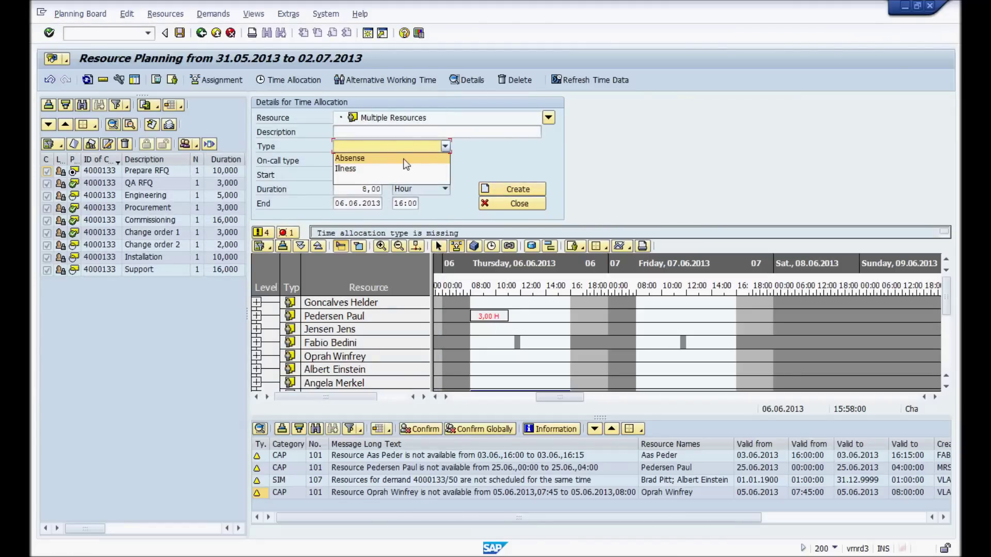
{"action": "left_click", "coordinate": [398, 158]}
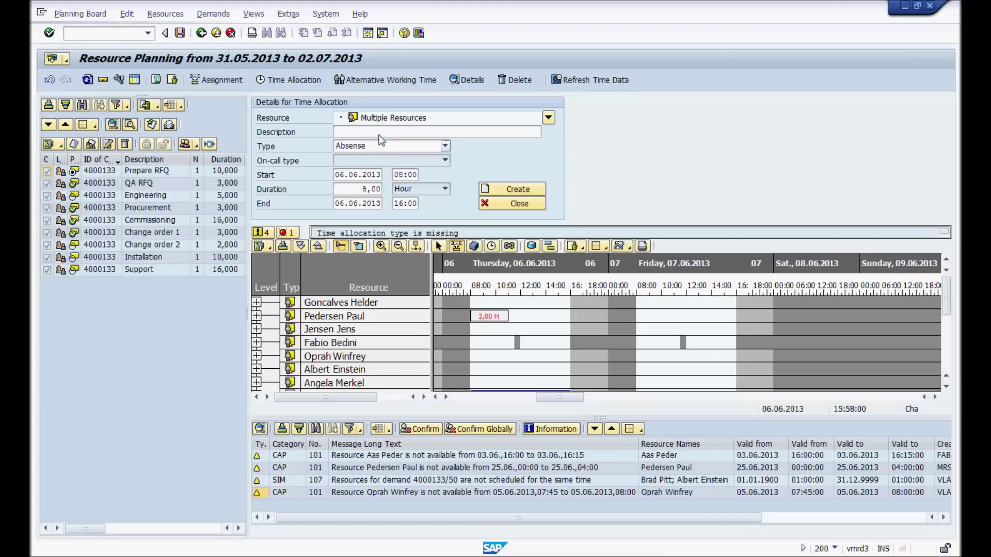
{"action": "left_click", "coordinate": [379, 133]}
{"action": "type", "text": "IT Galla"}
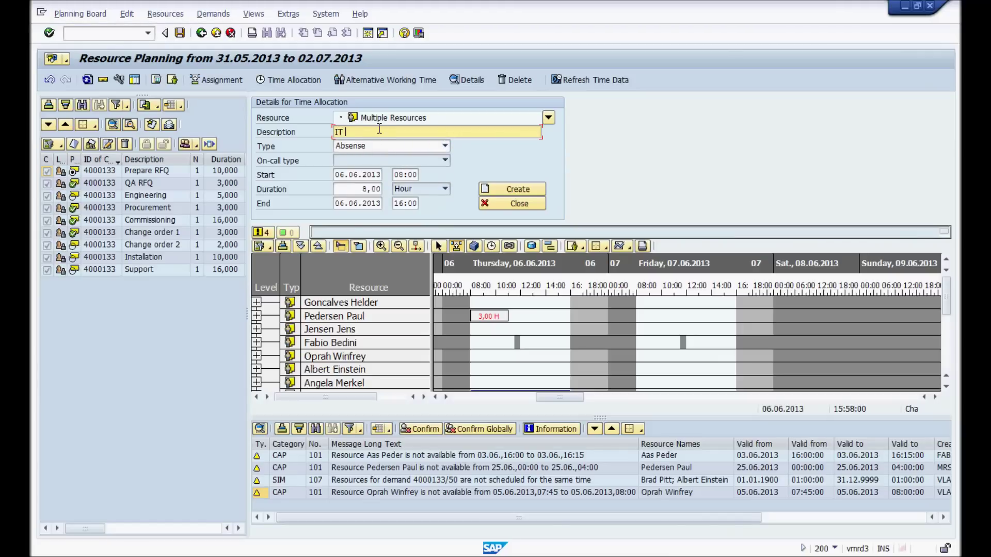
{"action": "left_click", "coordinate": [531, 192]}
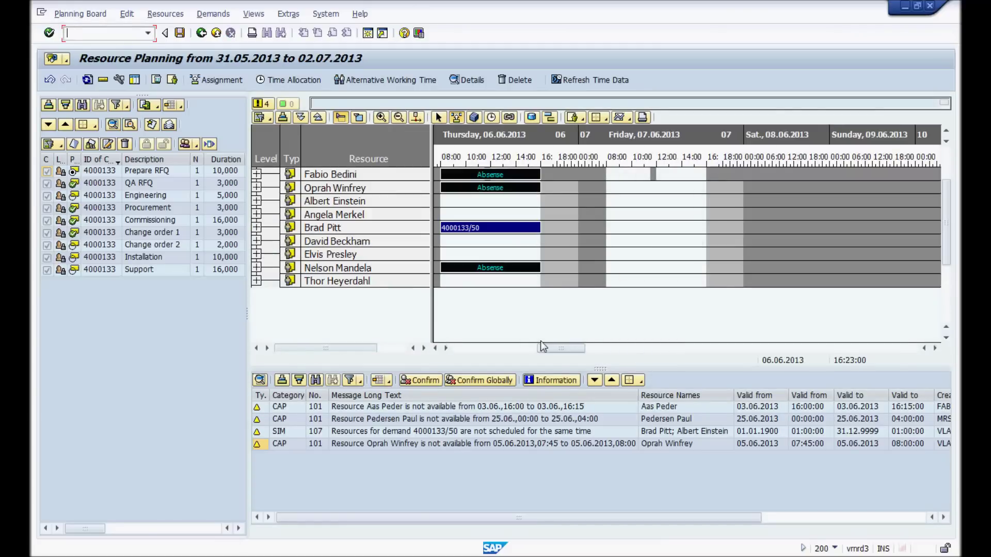
Drag the message-list splitter down to enlarge the Gantt chart, then toggle to demand layout
{"action": "left_click_drag", "start_coordinate": [548, 347], "coordinate": [546, 348]}
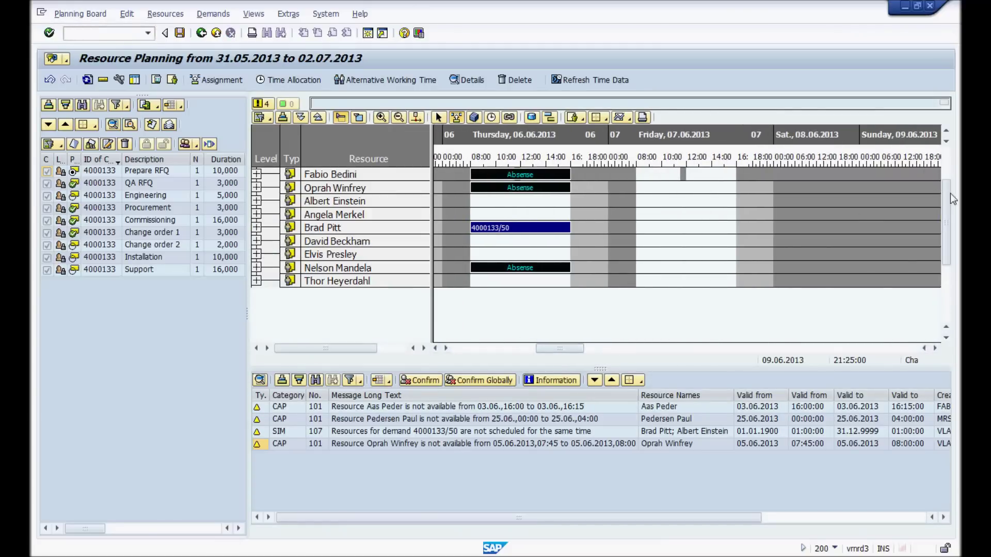
{"action": "left_click_drag", "start_coordinate": [949, 193], "coordinate": [943, 166]}
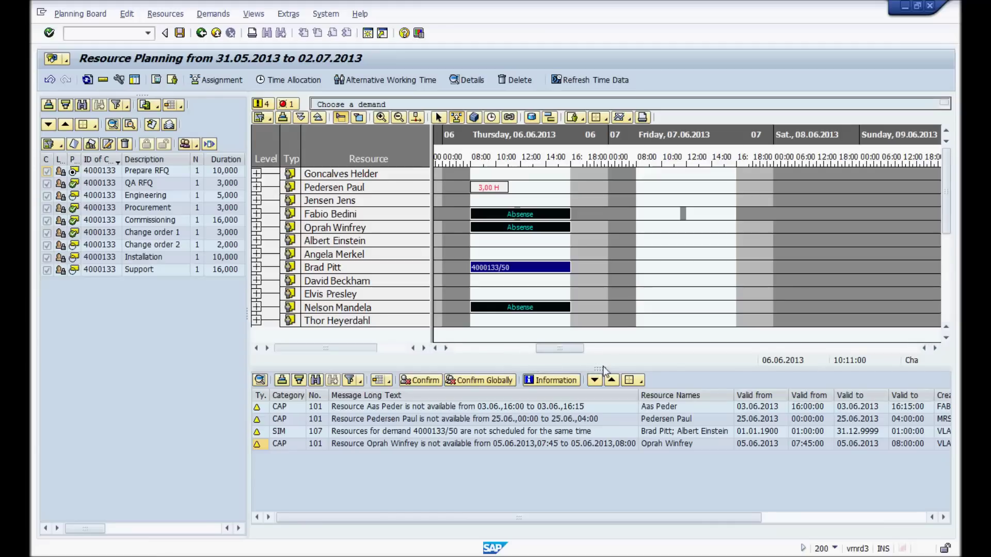
{"action": "left_click_drag", "start_coordinate": [603, 366], "coordinate": [608, 409]}
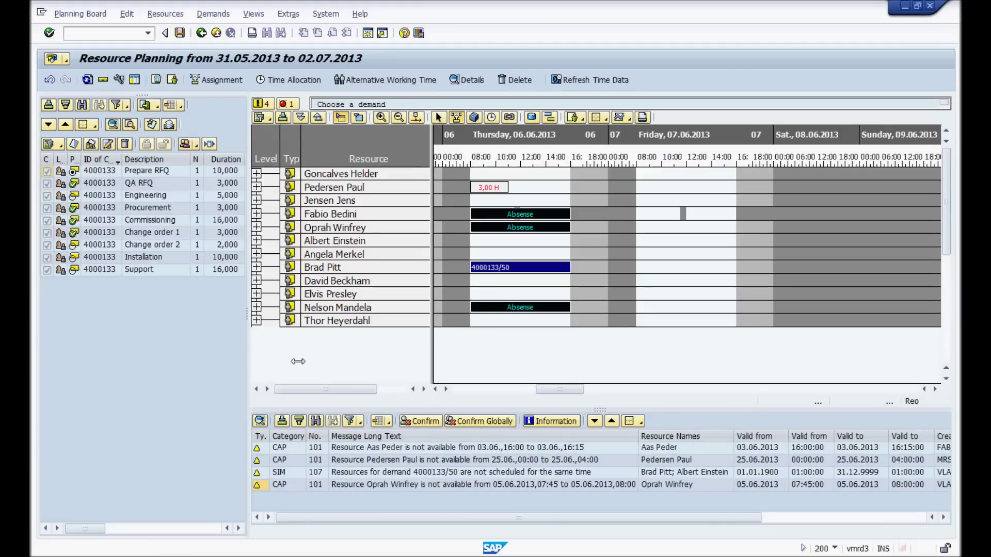
{"action": "left_click", "coordinate": [118, 80]}
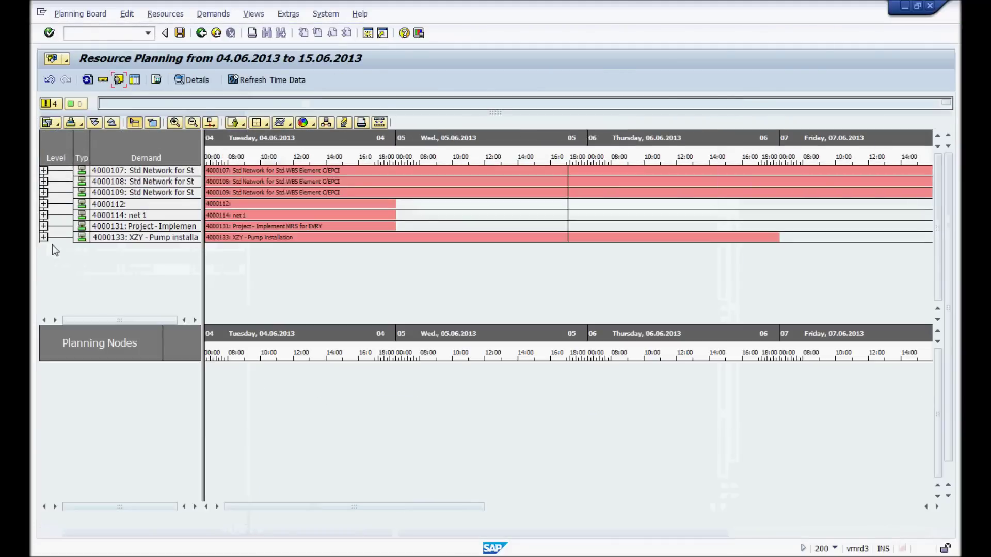
Expand project 4000131 into its operations and select then deselect Install MRS to SAP ERP
{"action": "left_click", "coordinate": [44, 226]}
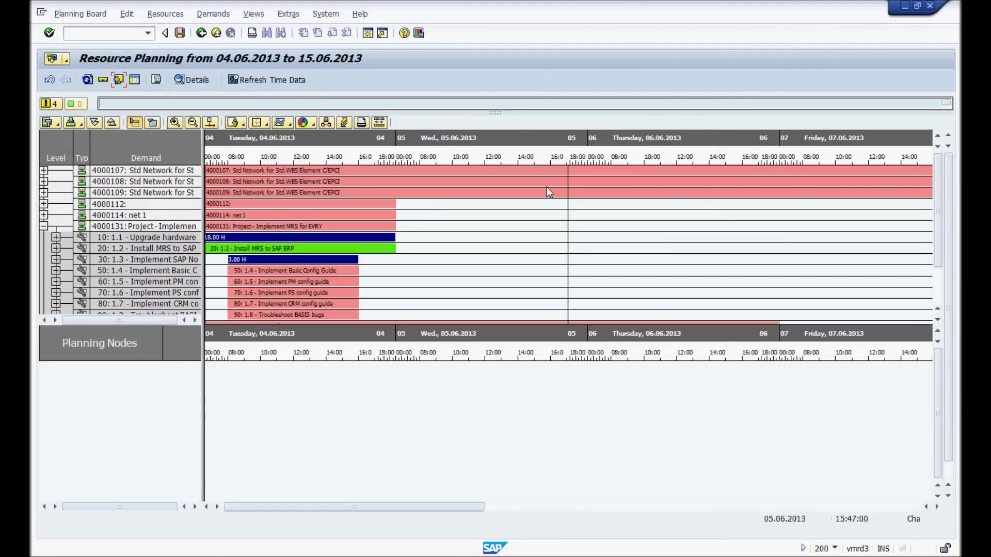
{"action": "scroll", "coordinate": [939, 221], "scroll_direction": "down", "scroll_amount": 2}
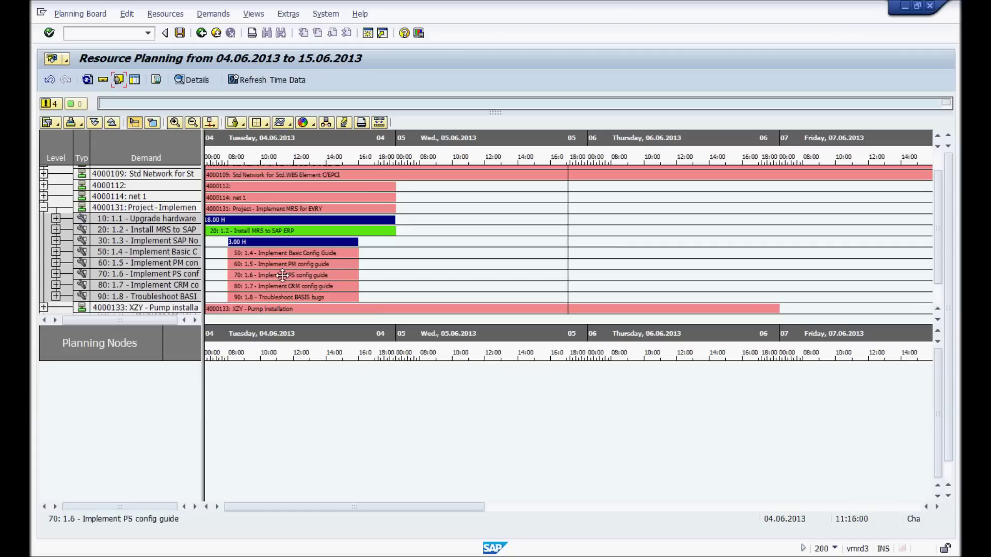
{"action": "left_click", "coordinate": [296, 231]}
{"action": "left_click", "coordinate": [290, 219]}
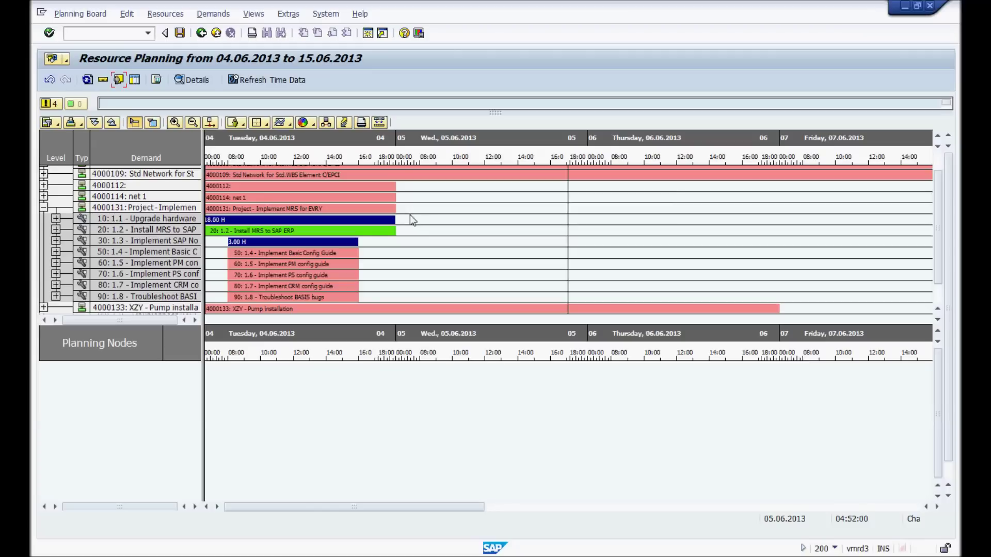
{"action": "scroll", "coordinate": [409, 214], "scroll_direction": "up", "scroll_amount": 1}
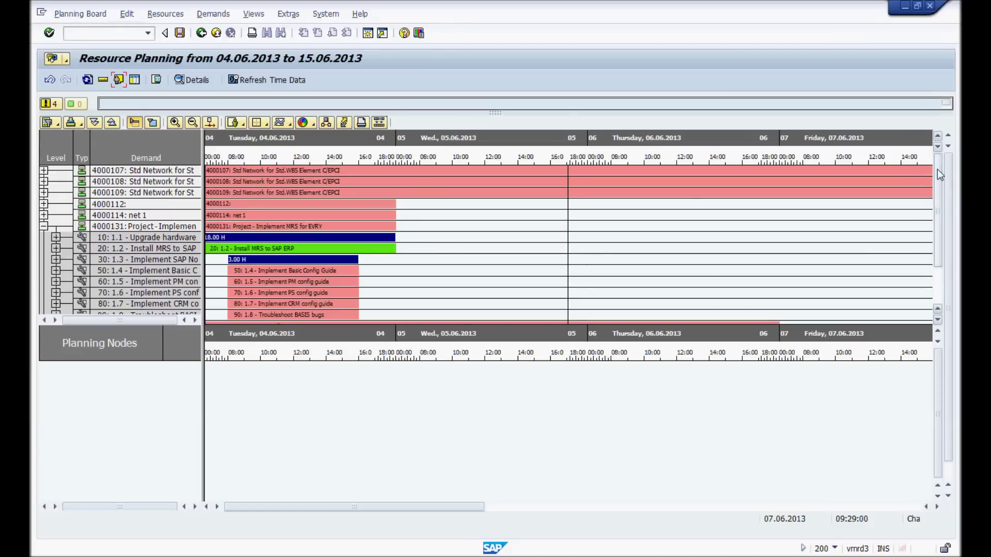
Cancel leaving the demand board and switch back to the resource layout
{"action": "left_click", "coordinate": [201, 33]}
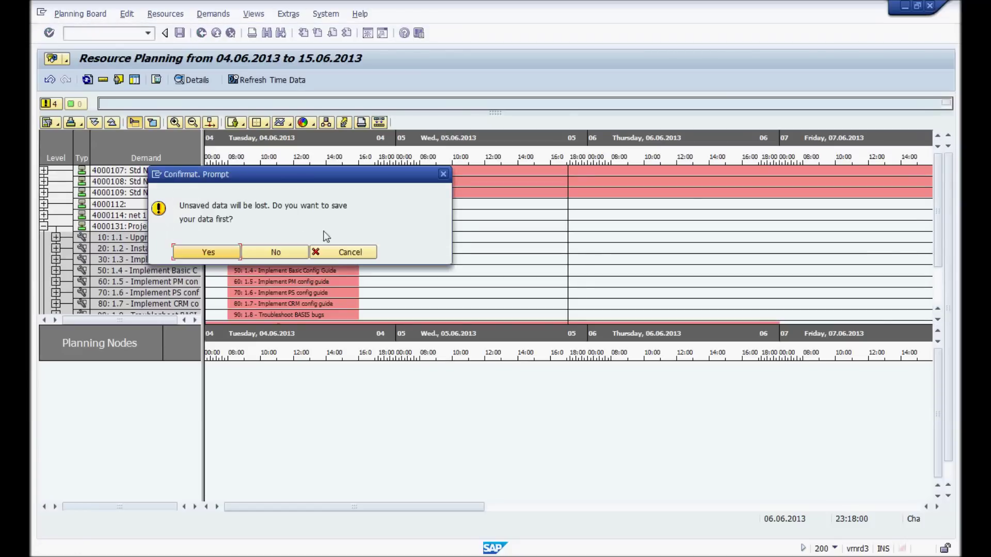
{"action": "left_click", "coordinate": [343, 252]}
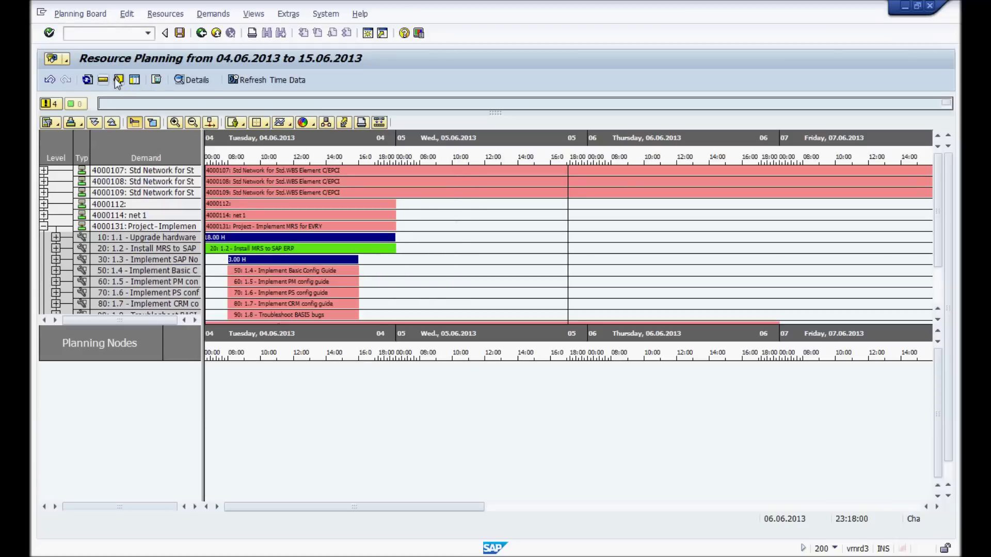
{"action": "left_click", "coordinate": [119, 80]}
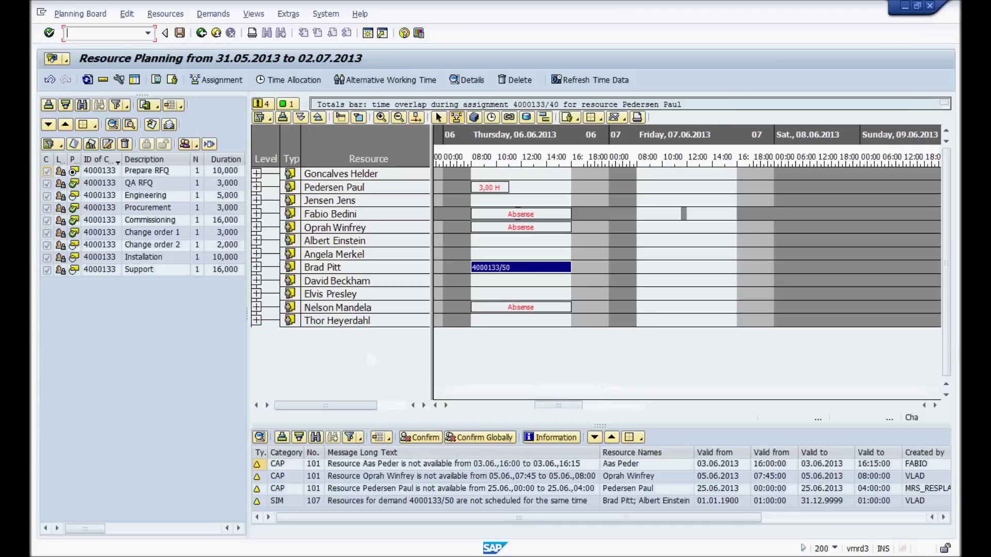
In the SAP Easy Access window, run /MRSS/UTILREP and choose EVRY Projects Services
{"action": "left_click", "coordinate": [529, 556]}
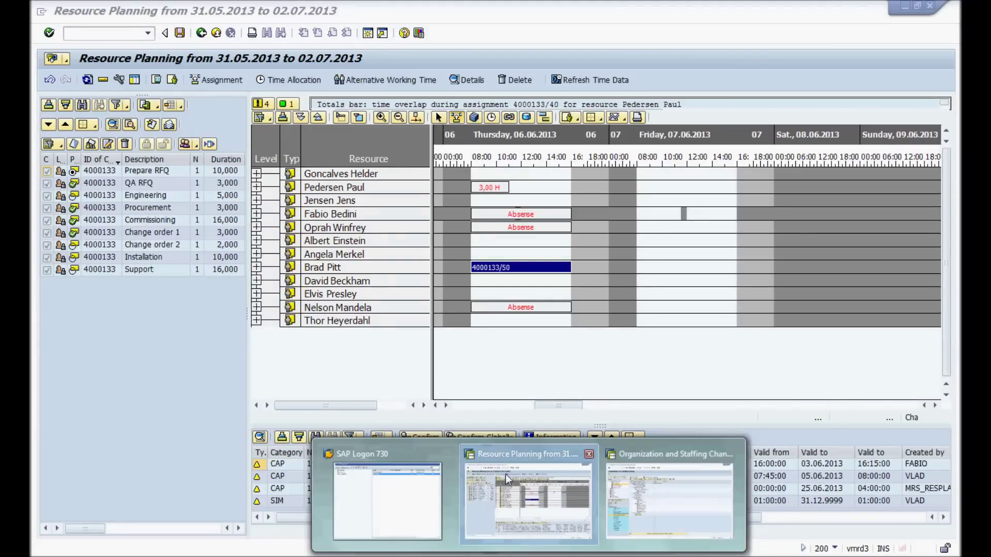
{"action": "left_click", "coordinate": [578, 515]}
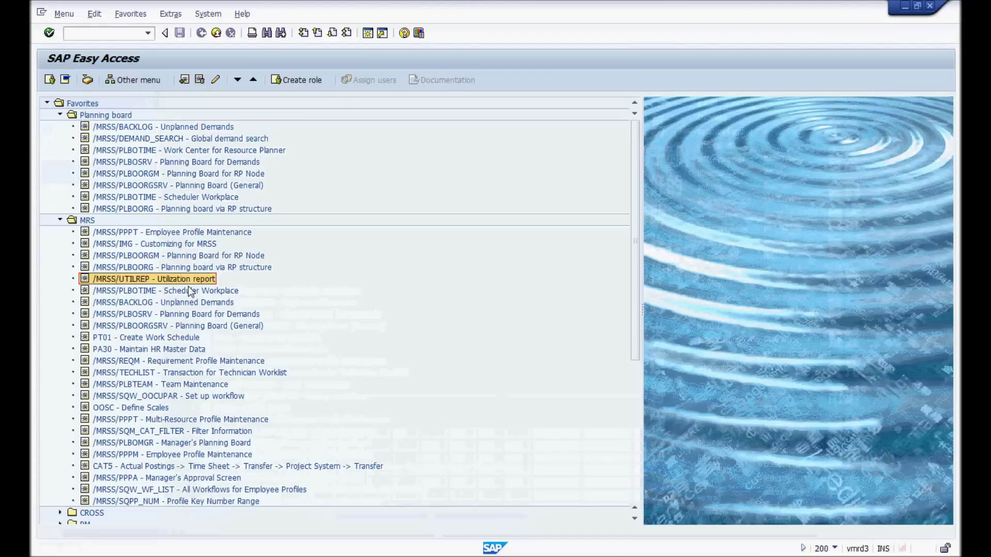
{"action": "double_click", "coordinate": [194, 281]}
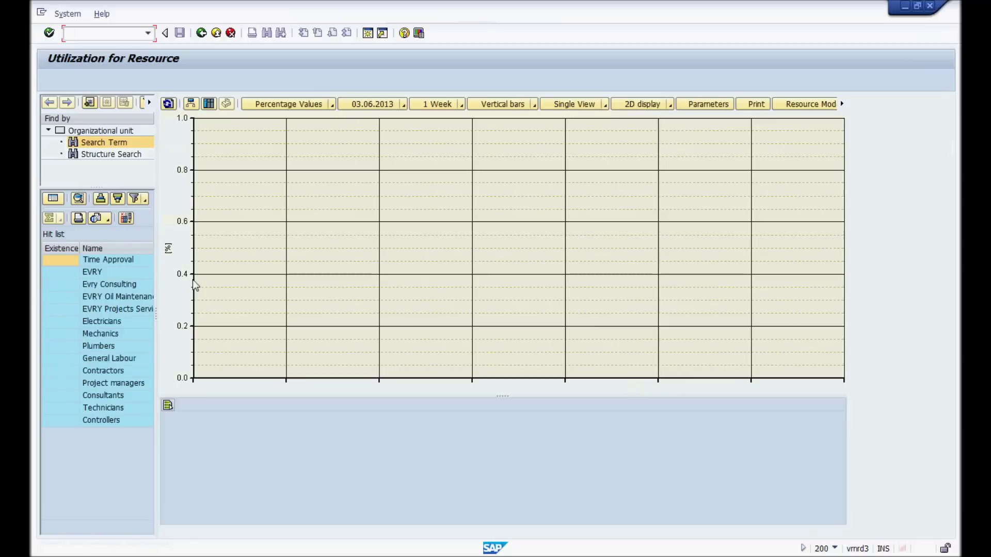
{"action": "double_click", "coordinate": [117, 310]}
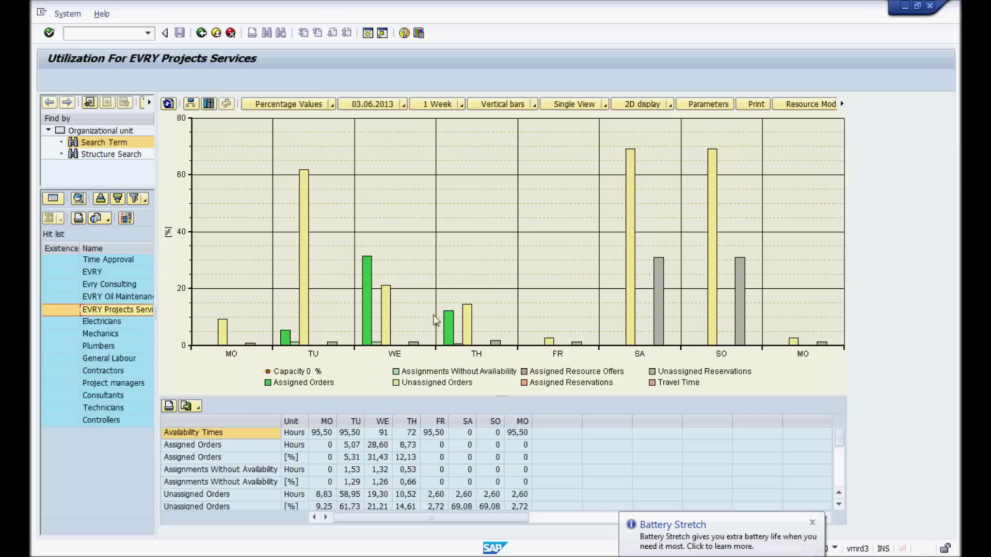
Dismiss the battery notification while the EVRY Projects Services utilization chart is displayed
{"action": "left_click", "coordinate": [812, 523]}
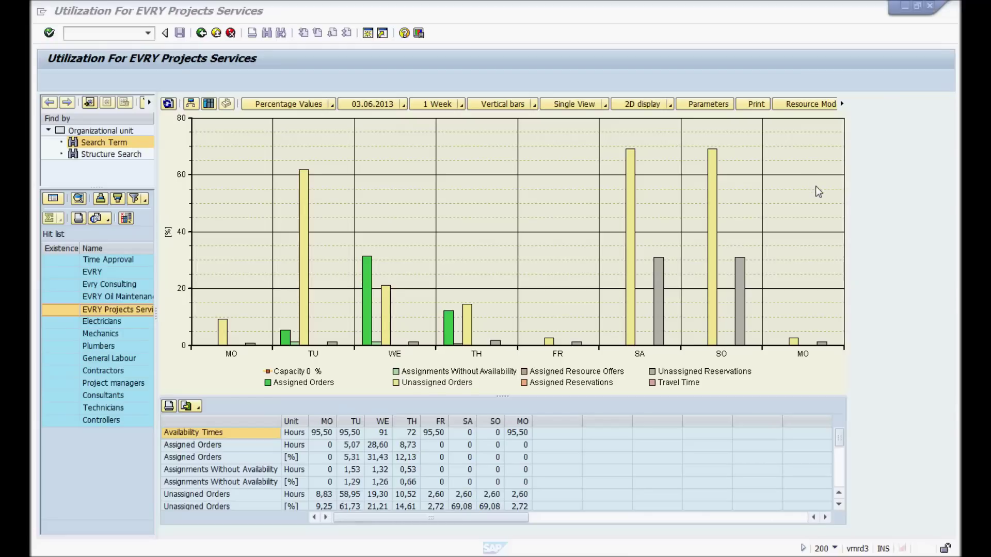
{"action": "key", "text": "XF86MonBrightnessDown"}
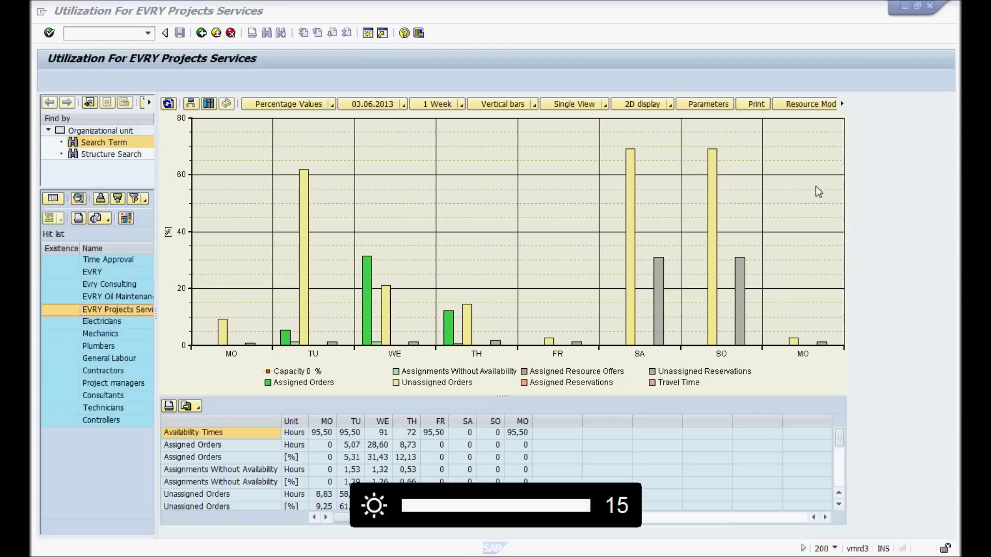